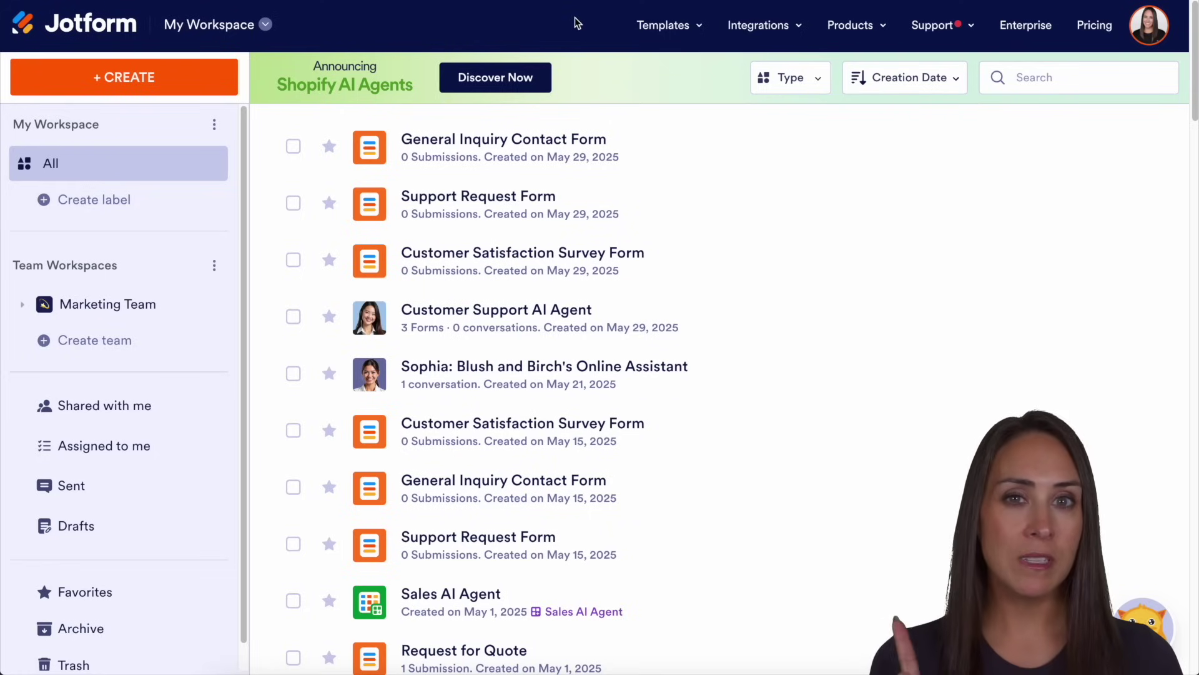
Step: Choose to create a new form from the workspace's Create menu
left_click(128, 83)
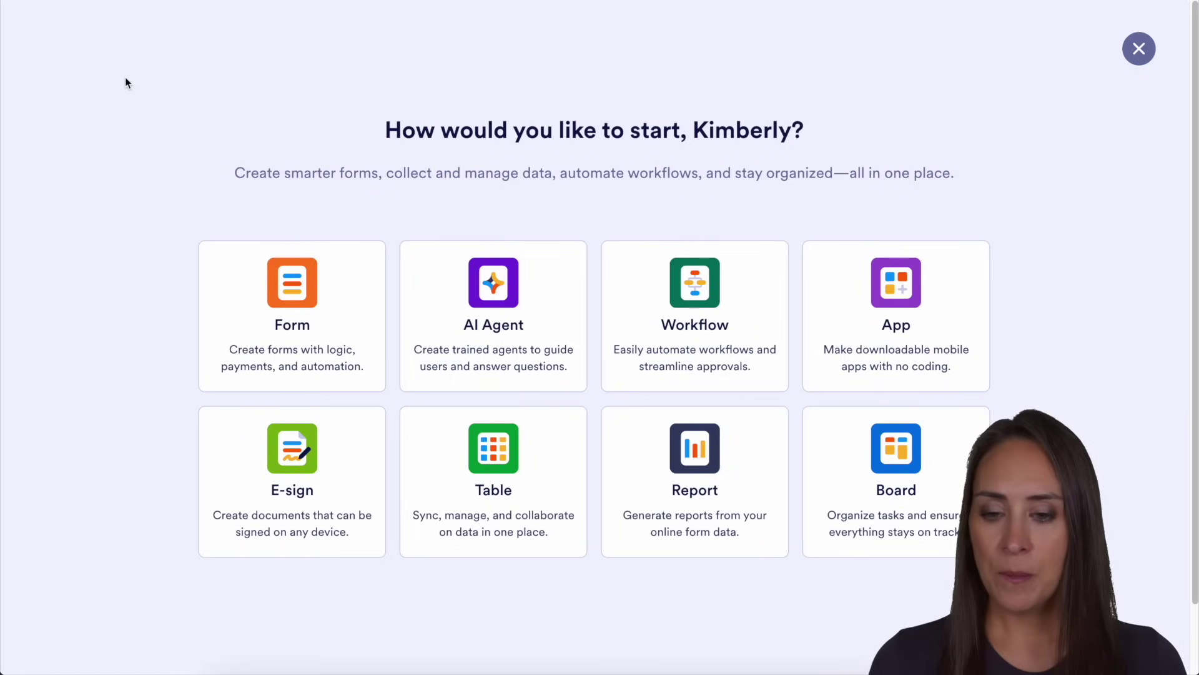
left_click(293, 305)
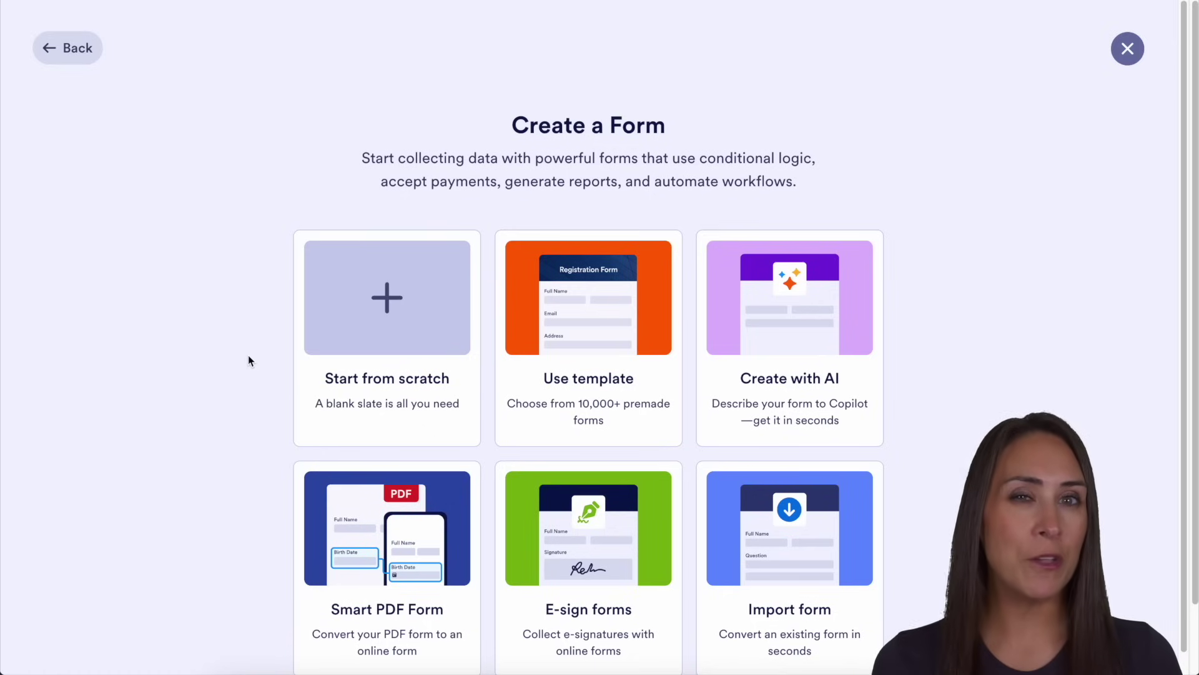
scroll(248, 356, "down", 1)
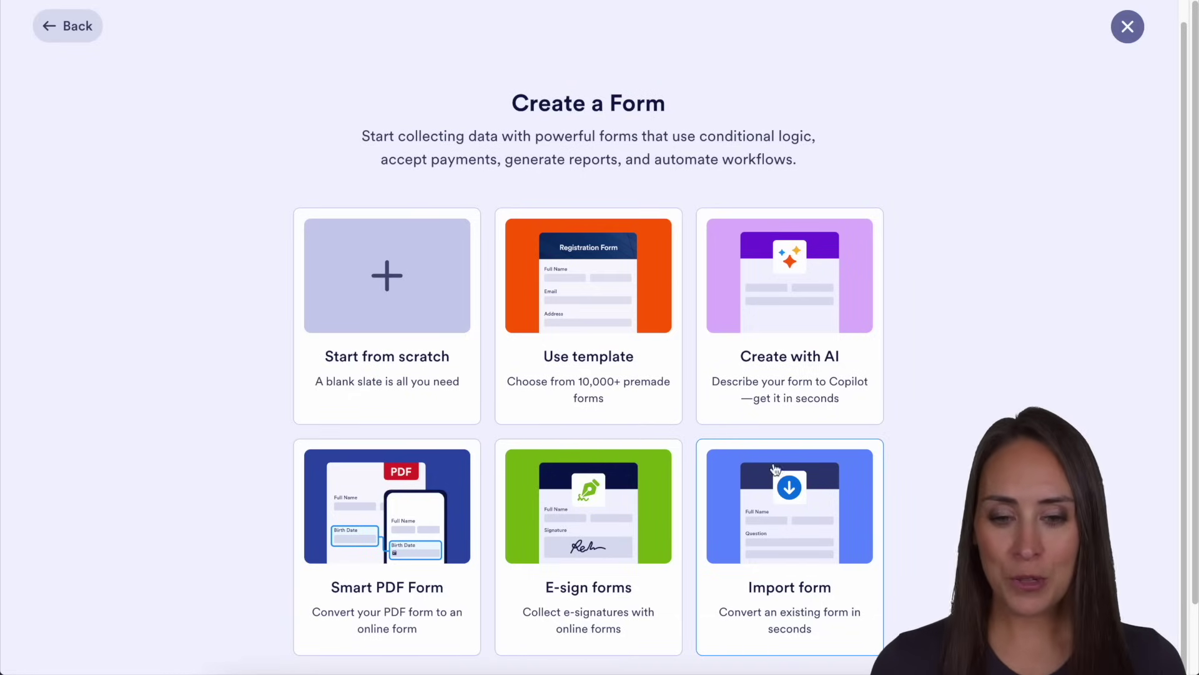
Step: Open the template gallery and expand its industry and profession categories
left_click(610, 365)
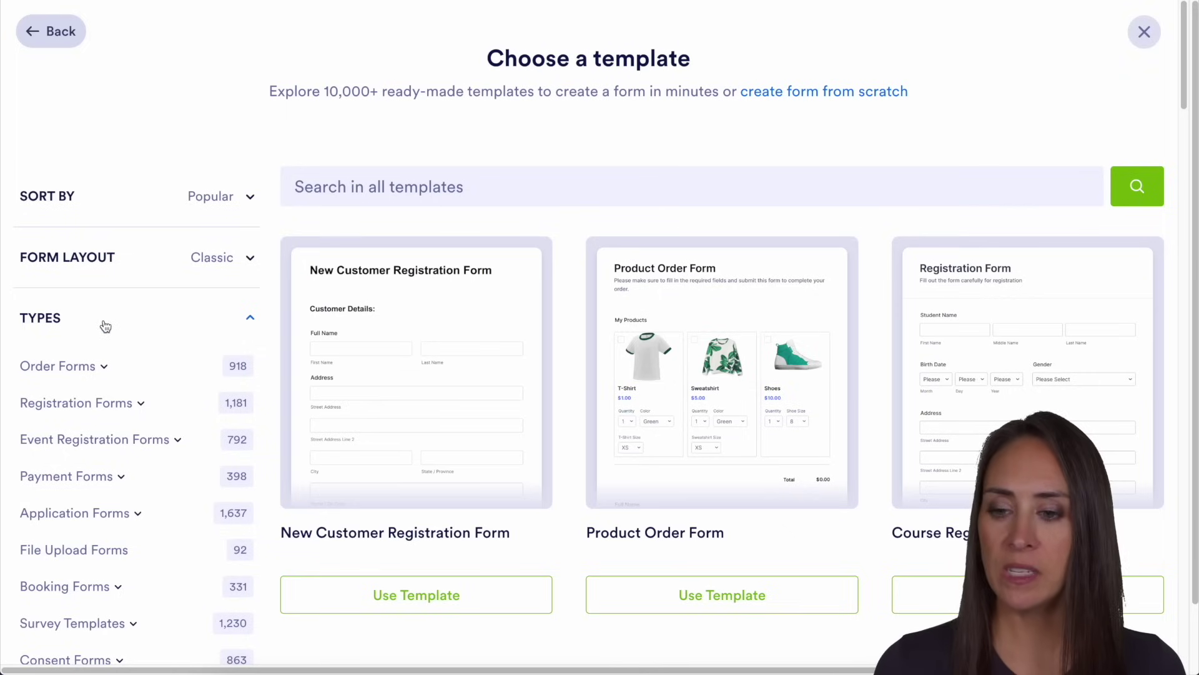
scroll(105, 325, "down", 3)
scroll(105, 325, "down", 3)
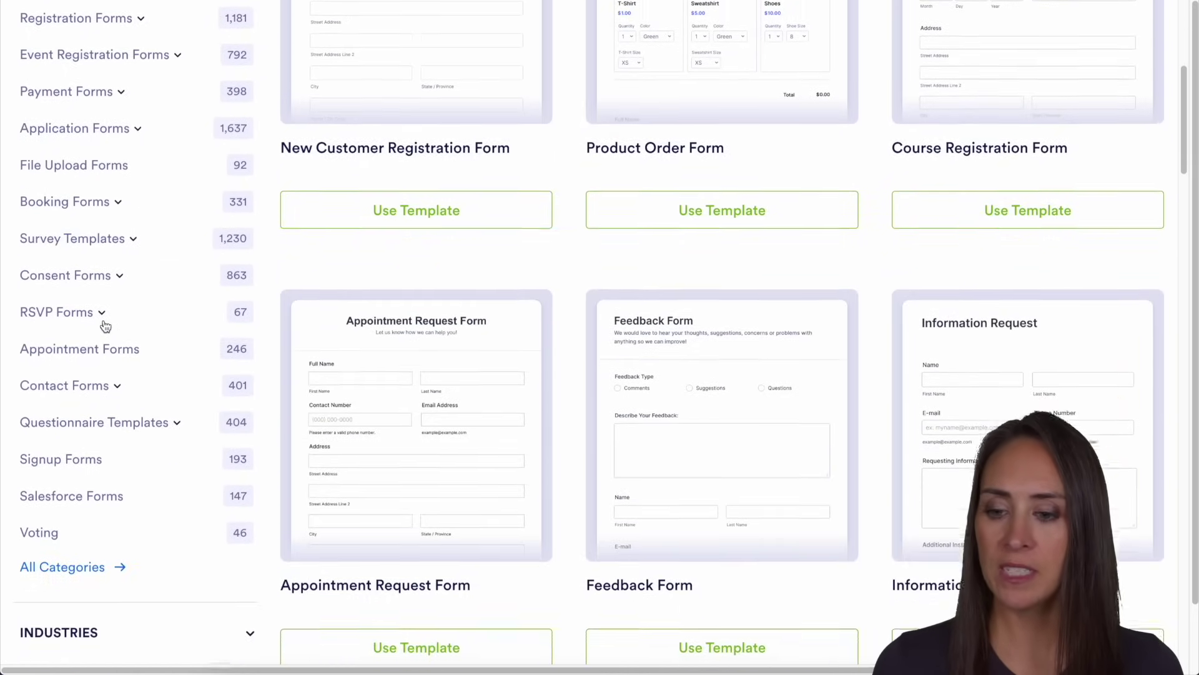
scroll(106, 324, "down", 4)
left_click(91, 371)
scroll(166, 381, "down", 5)
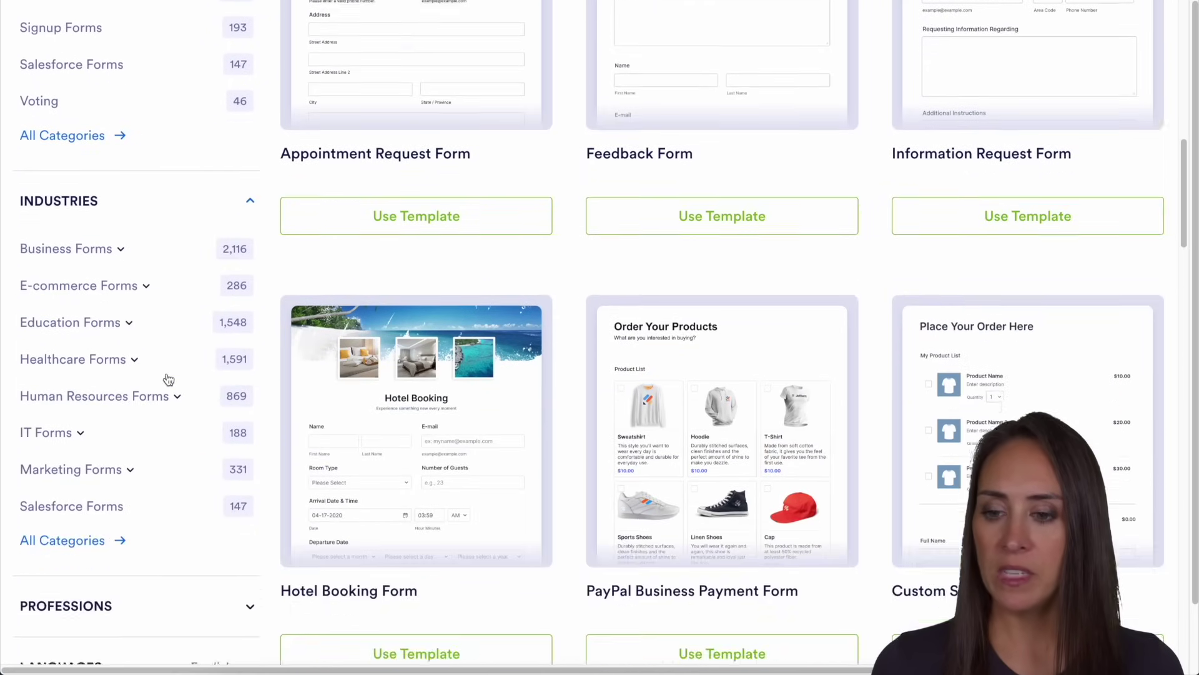
left_click(122, 457)
scroll(145, 425, "down", 6)
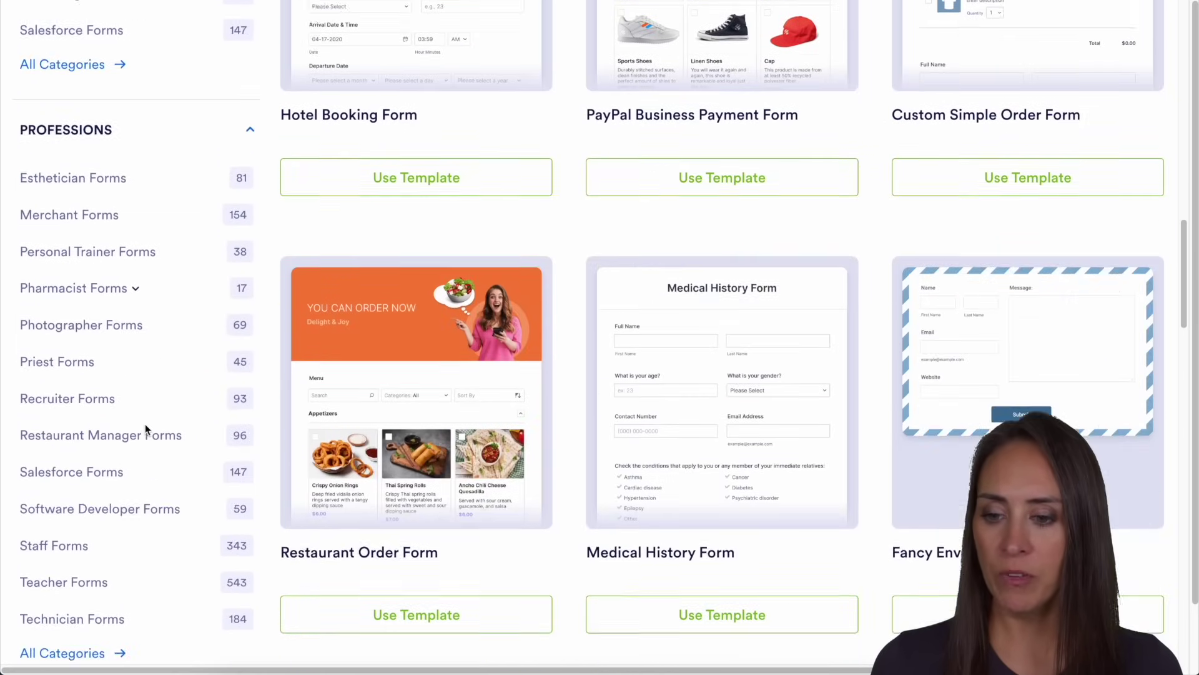
scroll(145, 428, "up", 20)
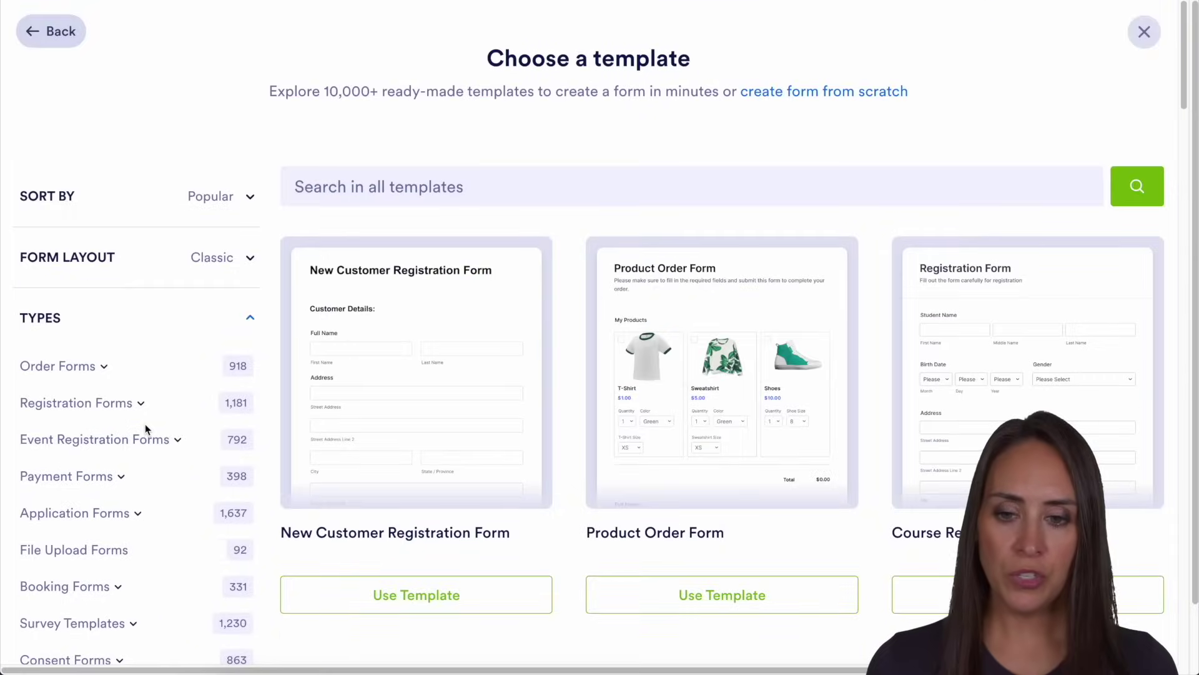
Step: Search the templates for 'wedding' and scroll through the matching results
left_click(417, 186)
type("wedding")
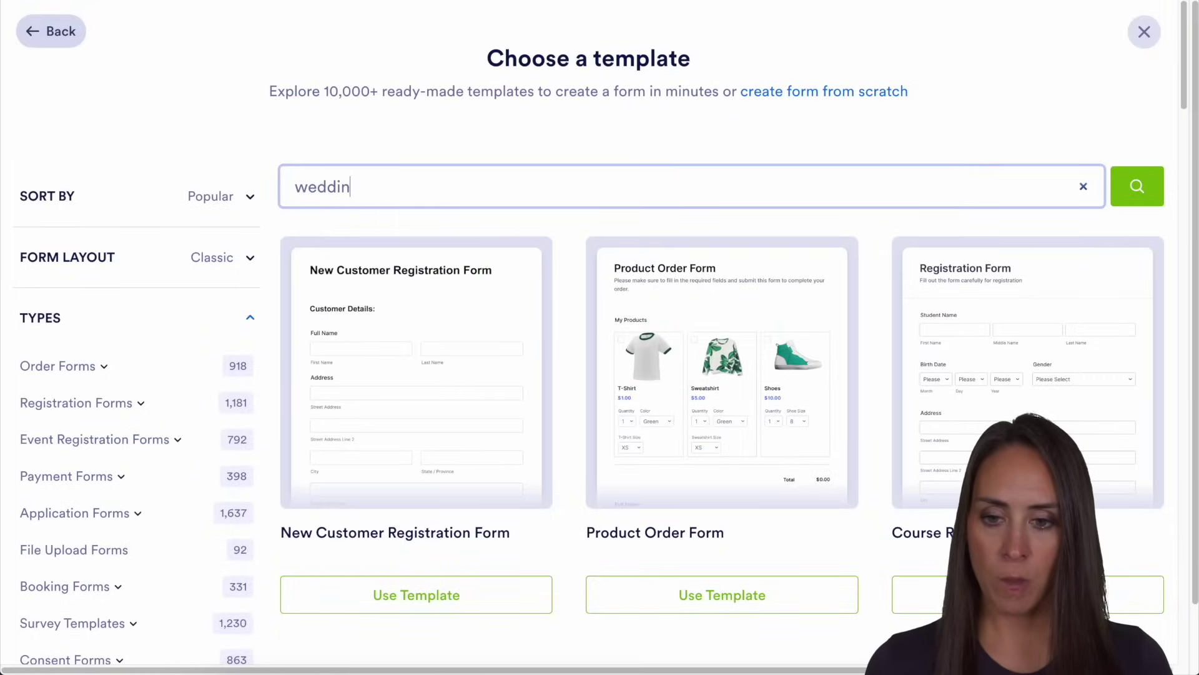
key("Return")
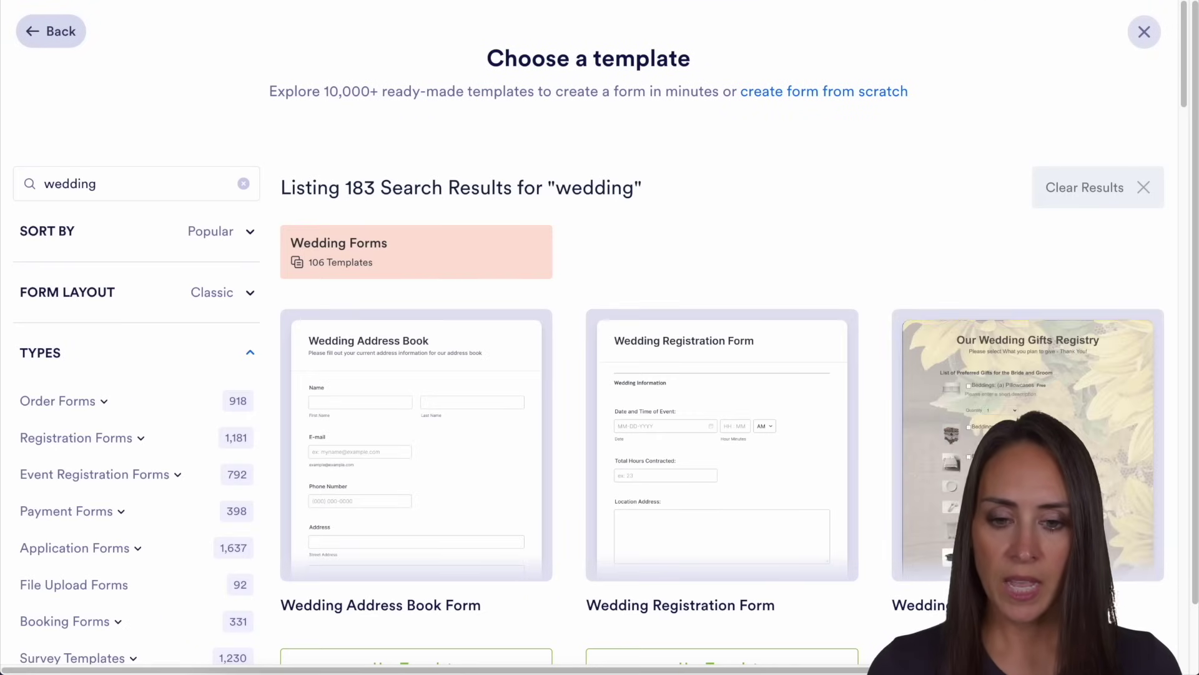
scroll(889, 237, "down", 2)
scroll(889, 236, "down", 20)
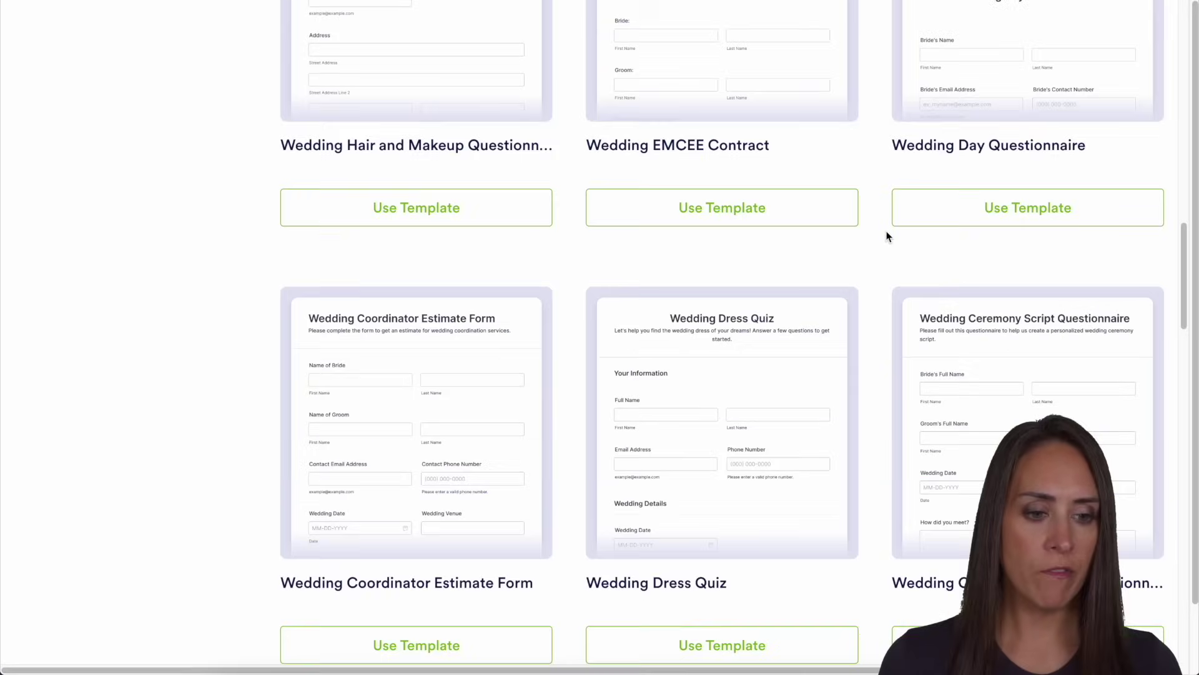
scroll(887, 236, "down", 15)
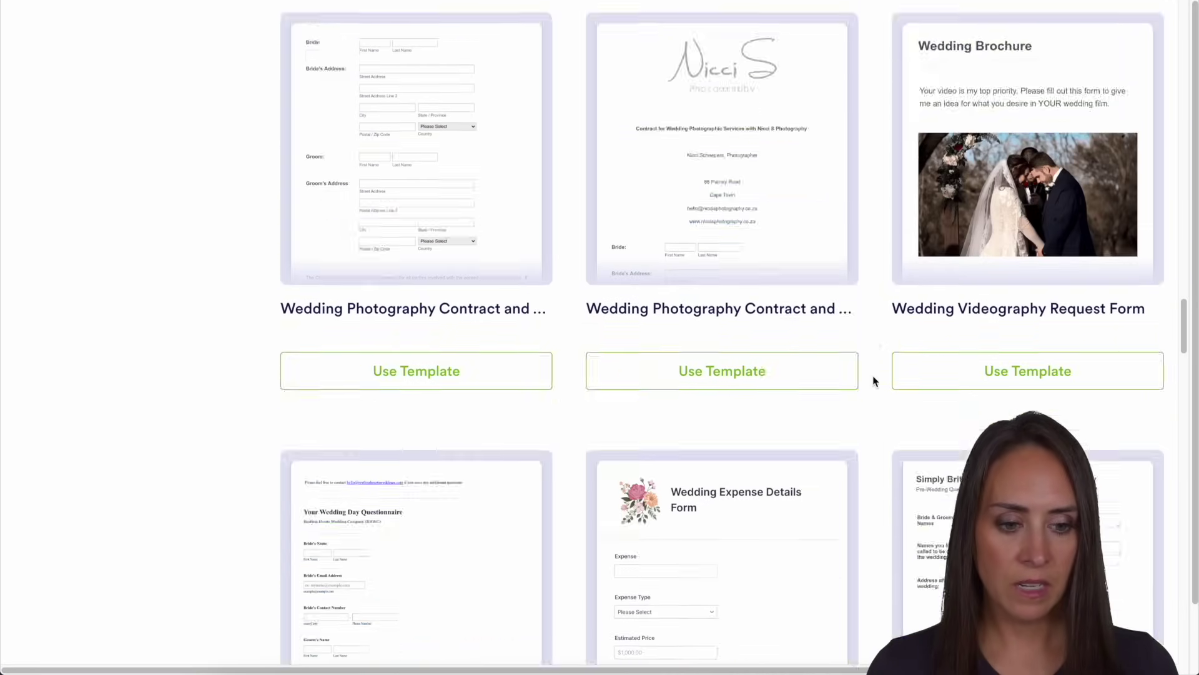
scroll(872, 376, "down", 12)
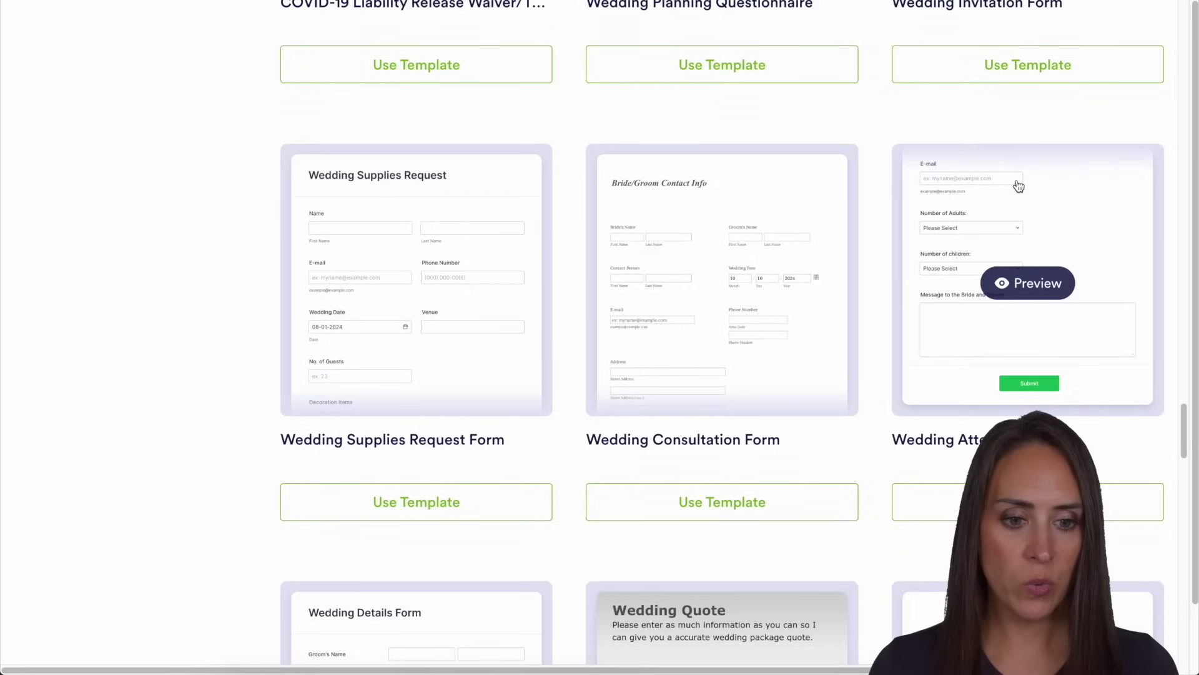
Step: Create a form from the Wedding Attendance template and review its header and Can You Attend? question
left_click(1029, 502)
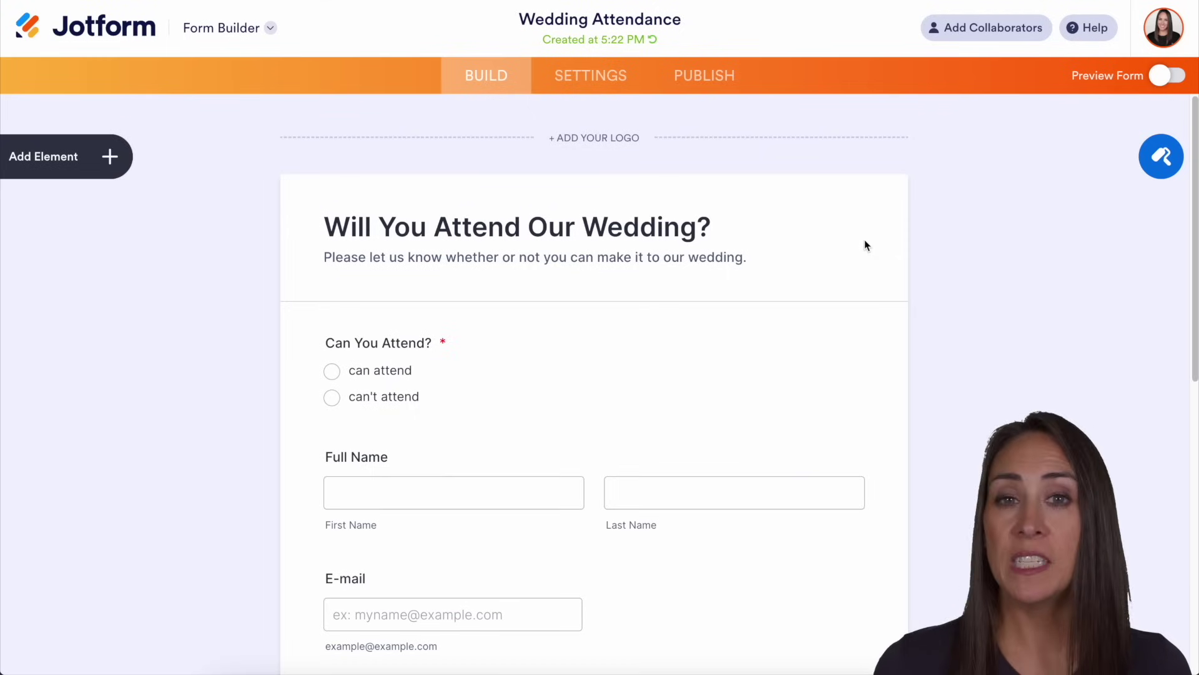
left_click(811, 229)
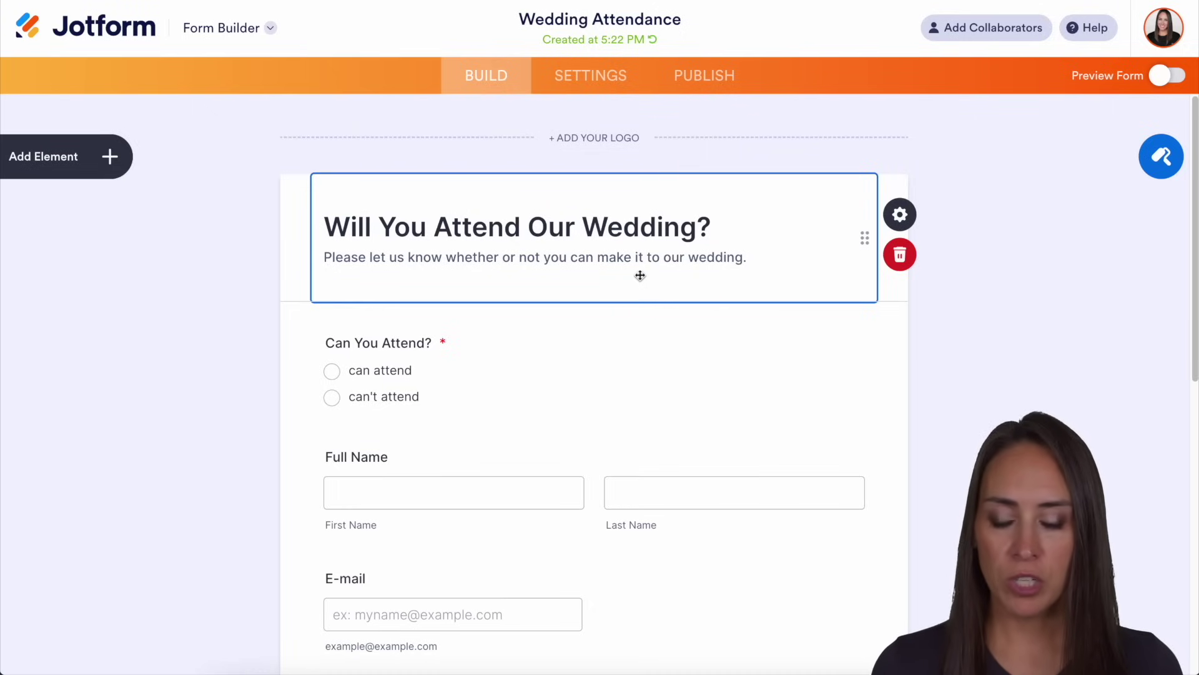
scroll(767, 311, "down", 5)
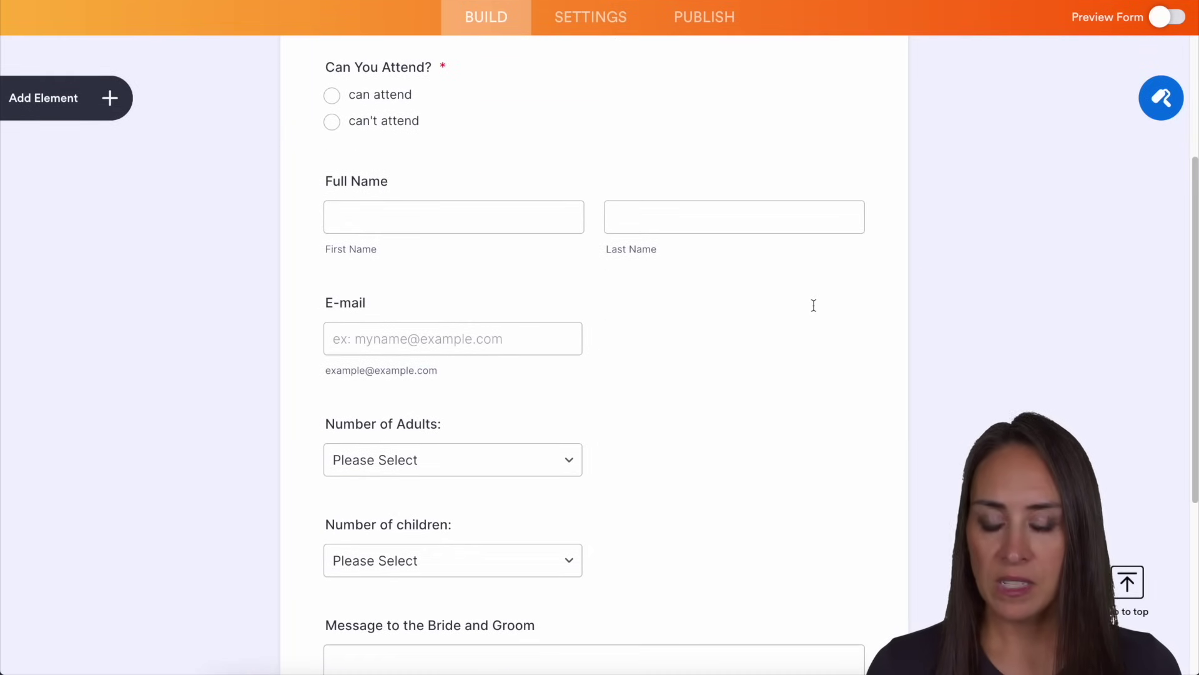
left_click(590, 116)
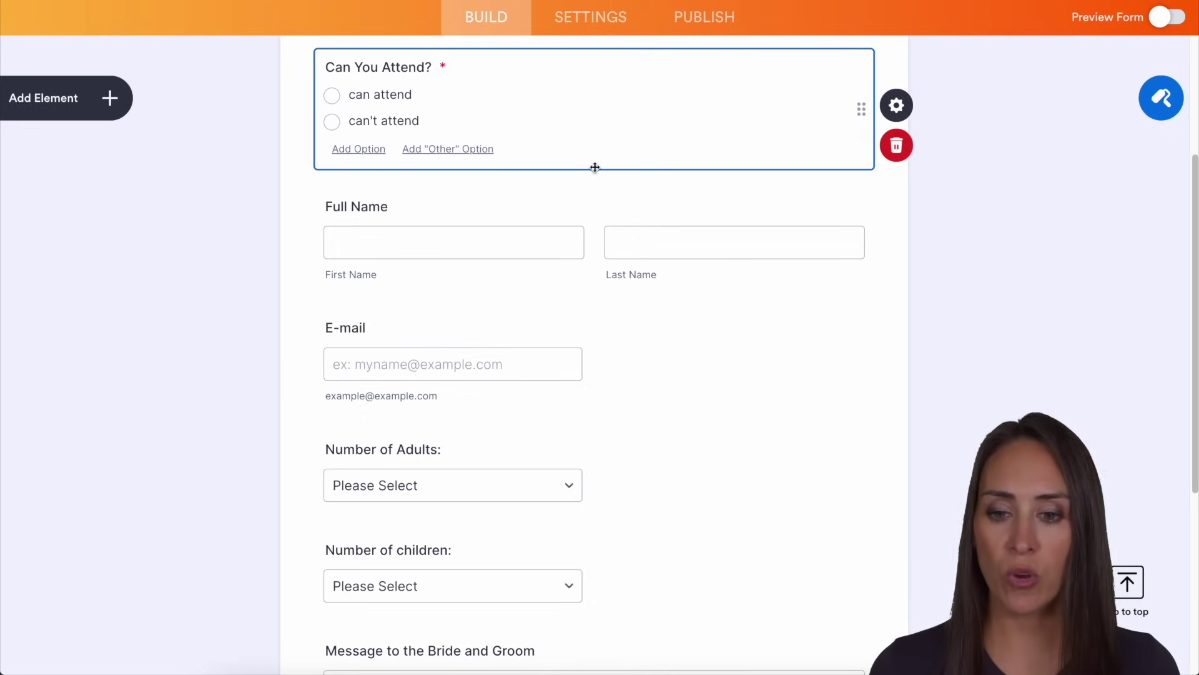
scroll(741, 281, "down", 3)
scroll(741, 282, "down", 2)
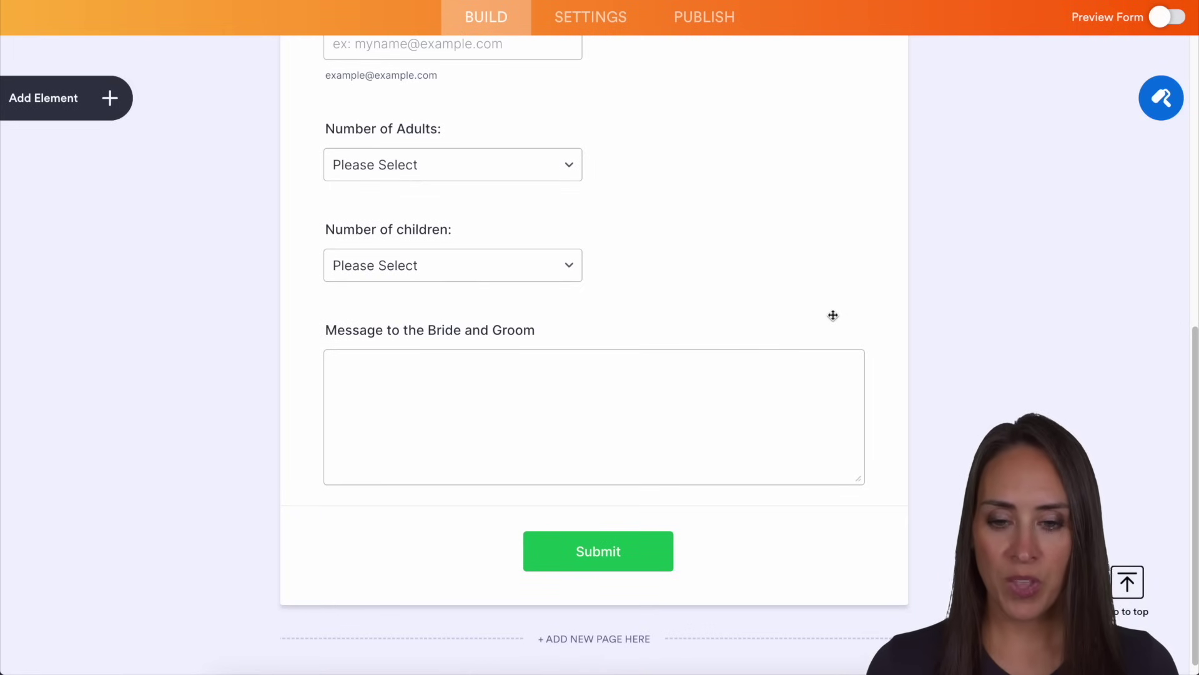
scroll(832, 316, "up", 9)
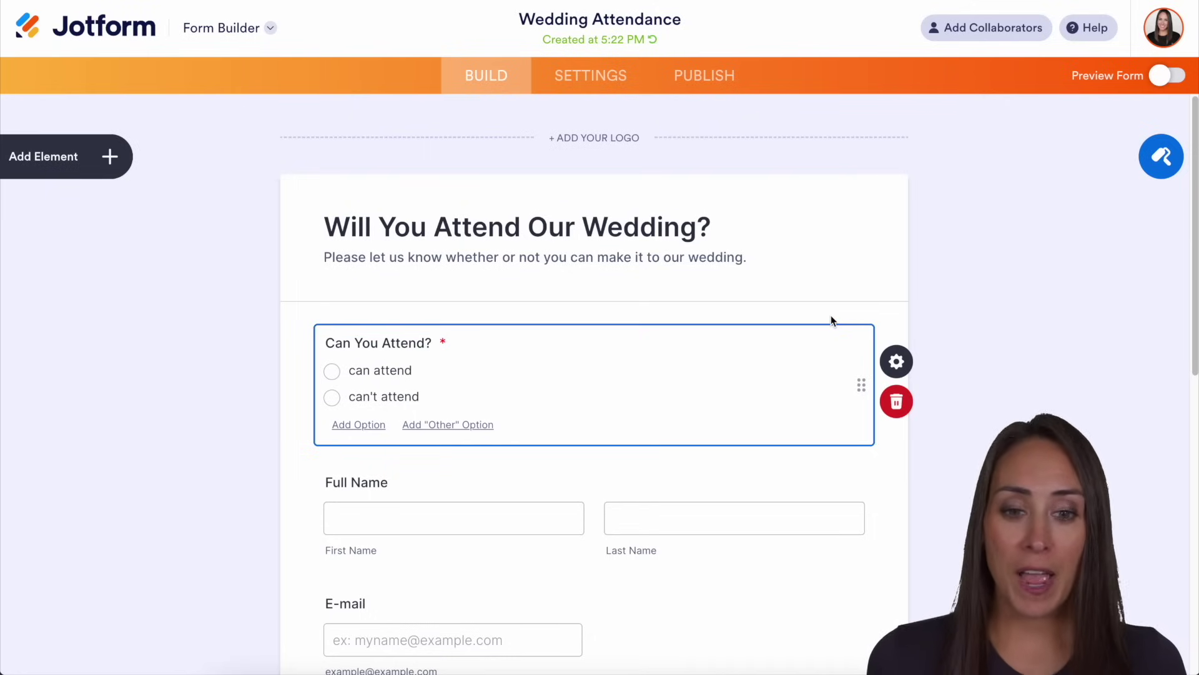
Step: Set the wedding scene image as the form's page background in Form Designer
left_click(1164, 157)
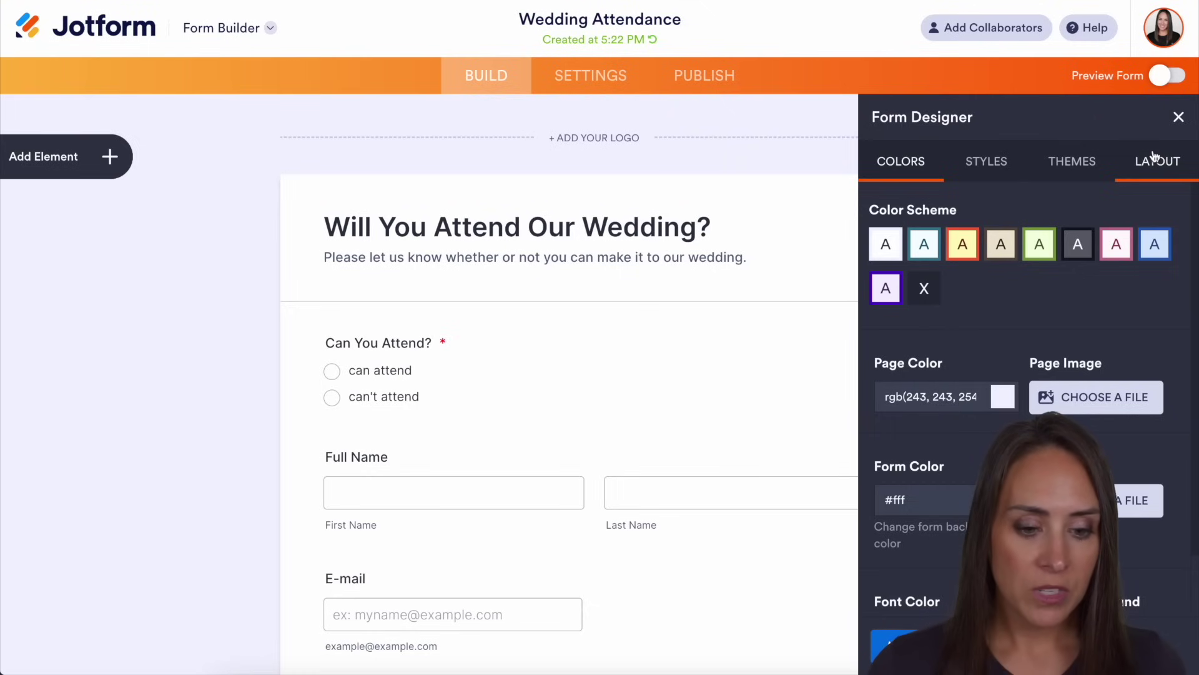
scroll(1141, 200, "down", 2)
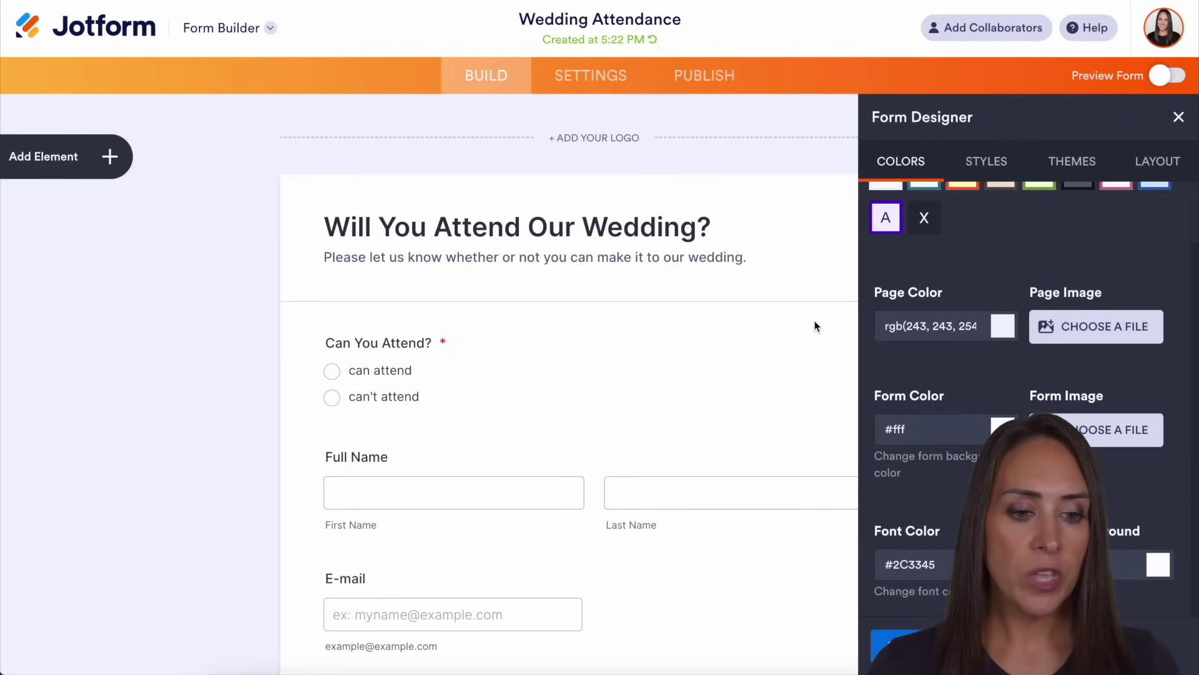
left_click(1123, 330)
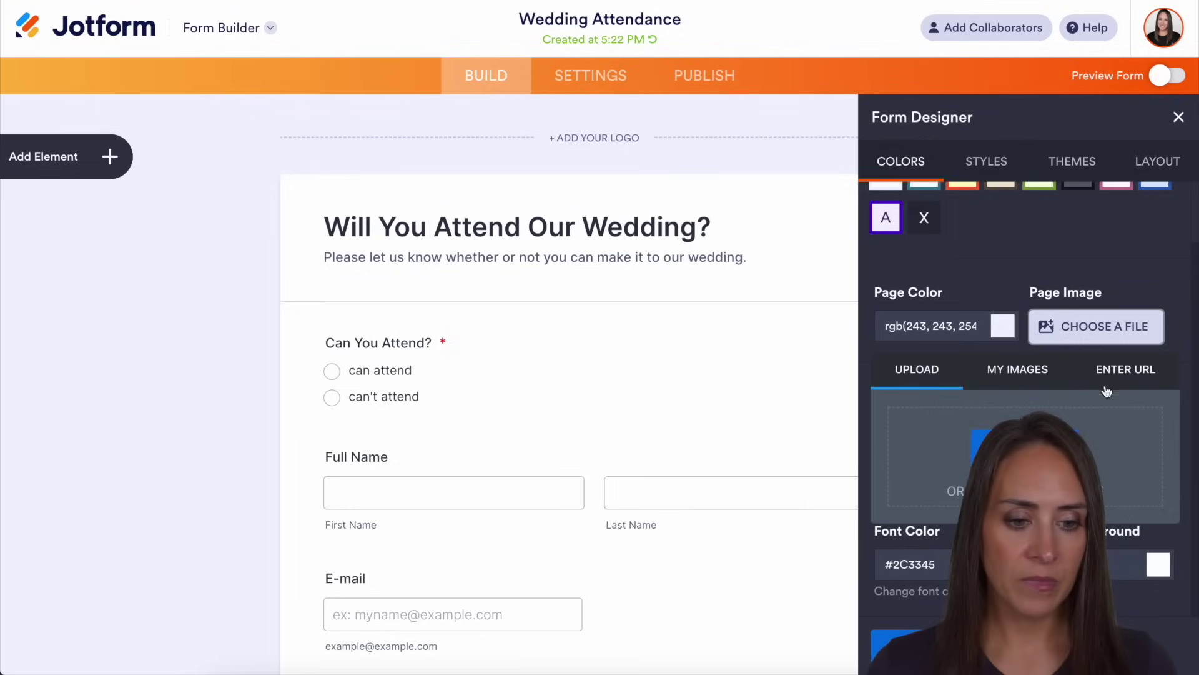
left_click(1098, 460)
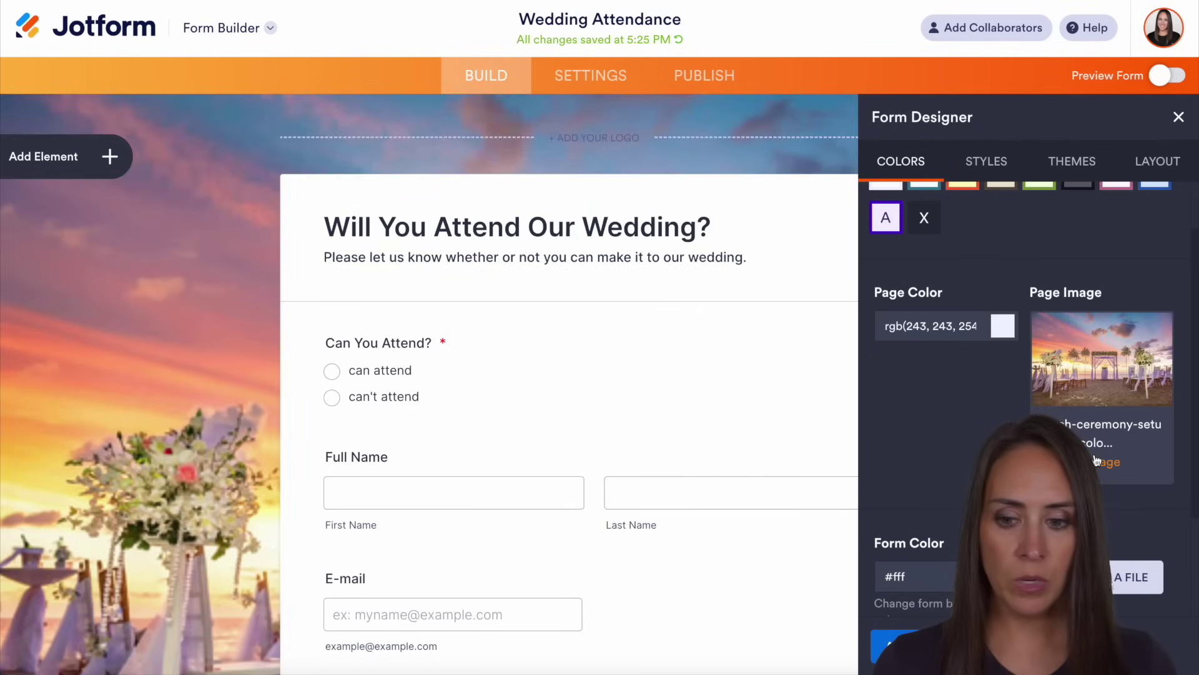
left_click(1178, 117)
scroll(1055, 333, "down", 2)
scroll(1056, 334, "down", 6)
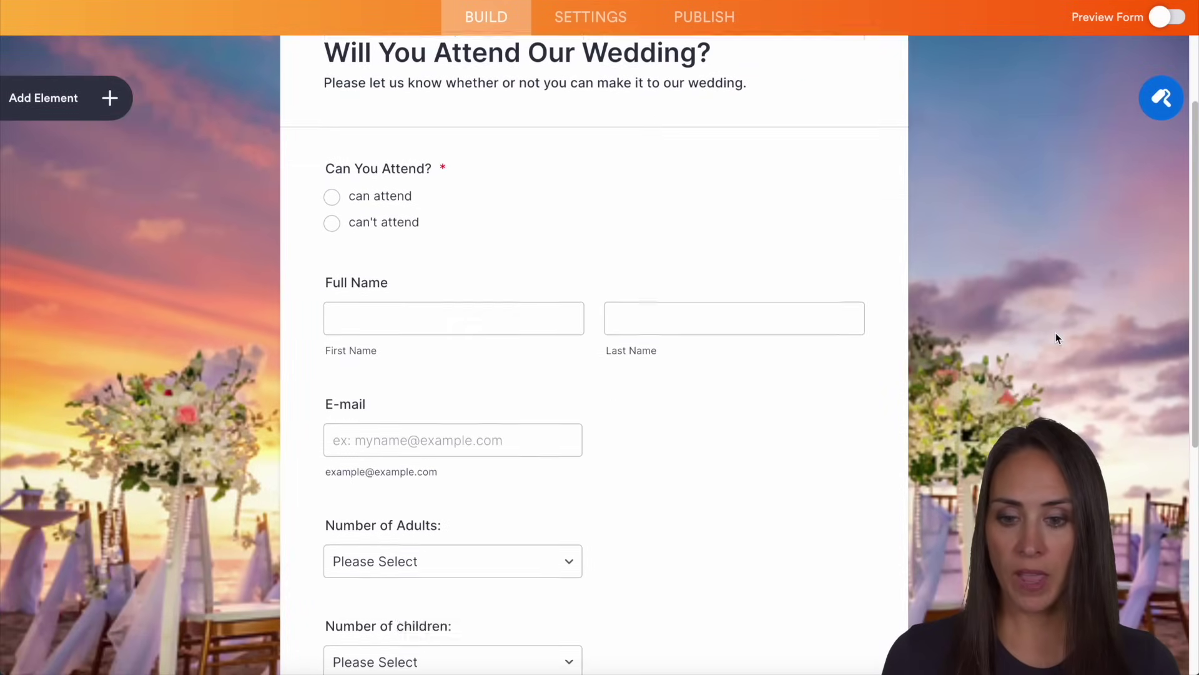
scroll(1056, 334, "up", 8)
scroll(1056, 332, "up", 1)
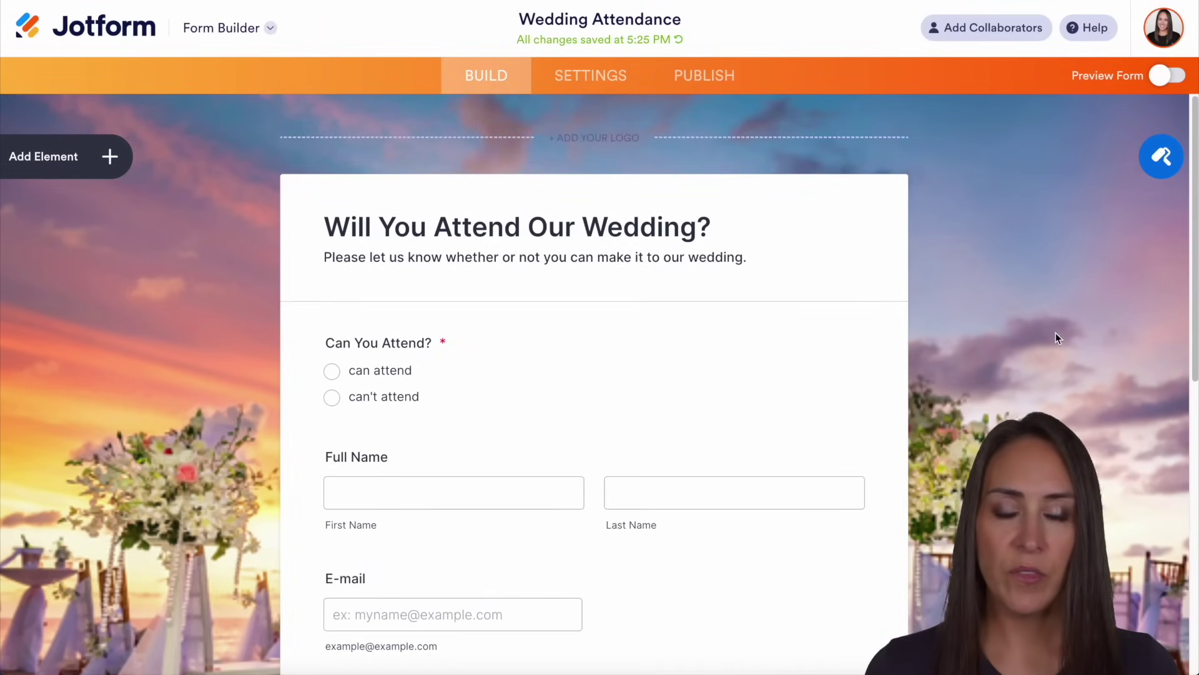
Step: Review the form's width, spacing and font styles, keeping the Inter font
left_click(1162, 156)
left_click(970, 164)
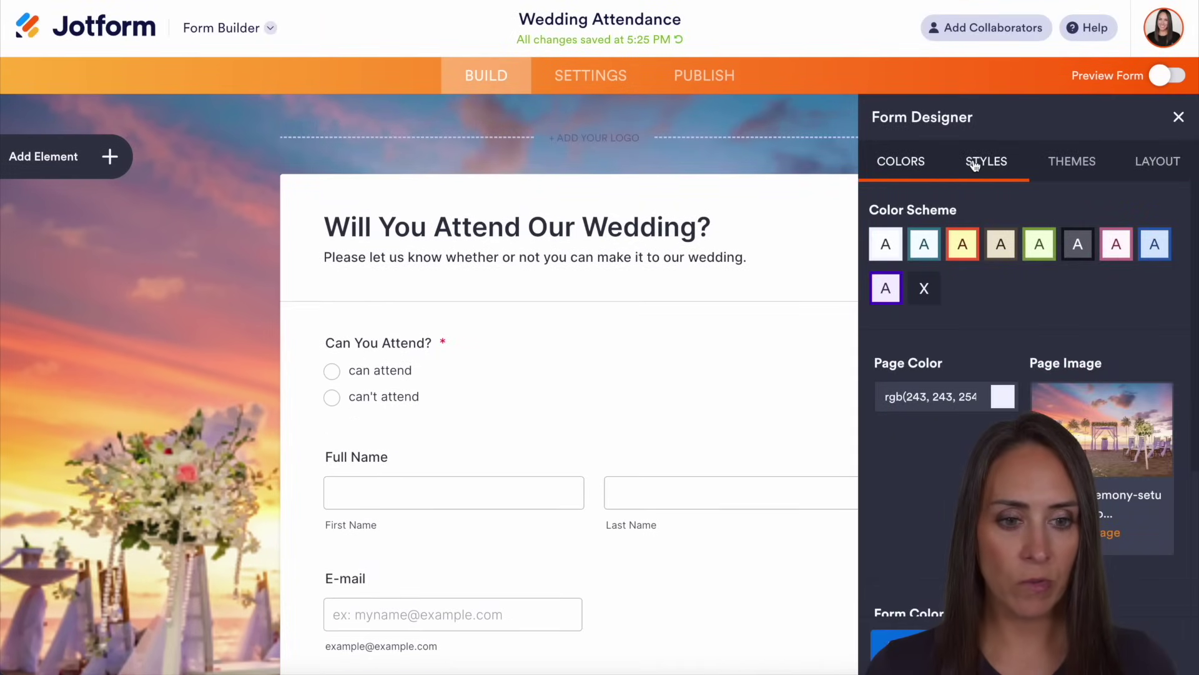
left_click(912, 520)
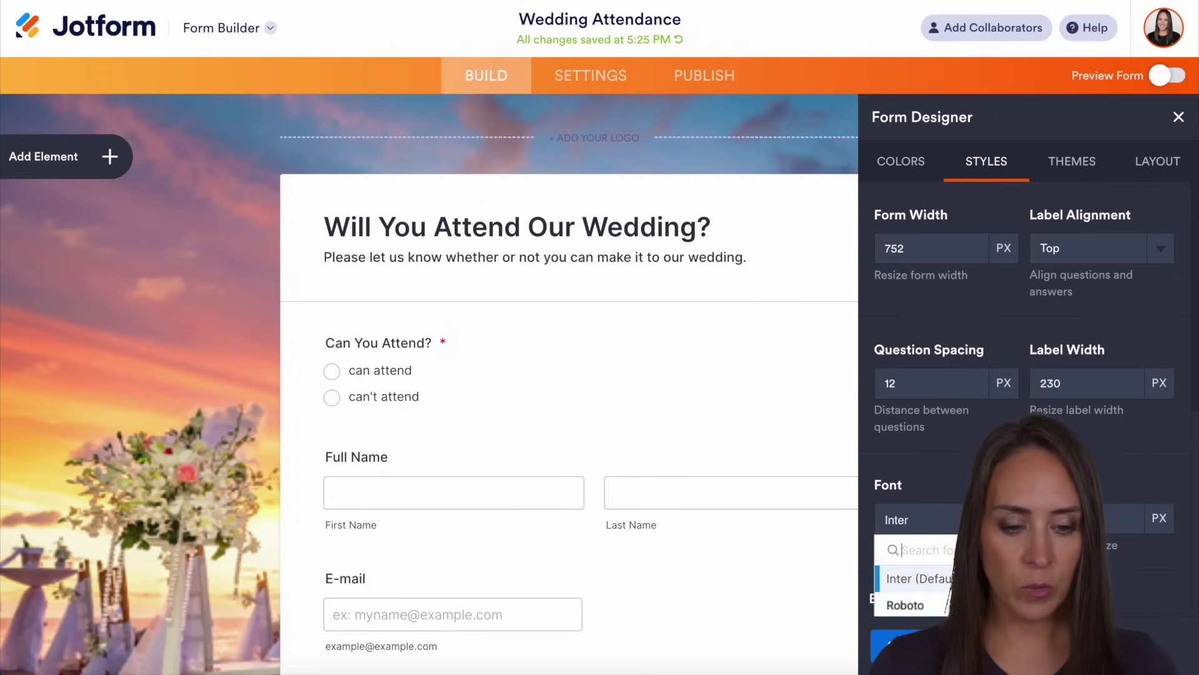
key("Escape")
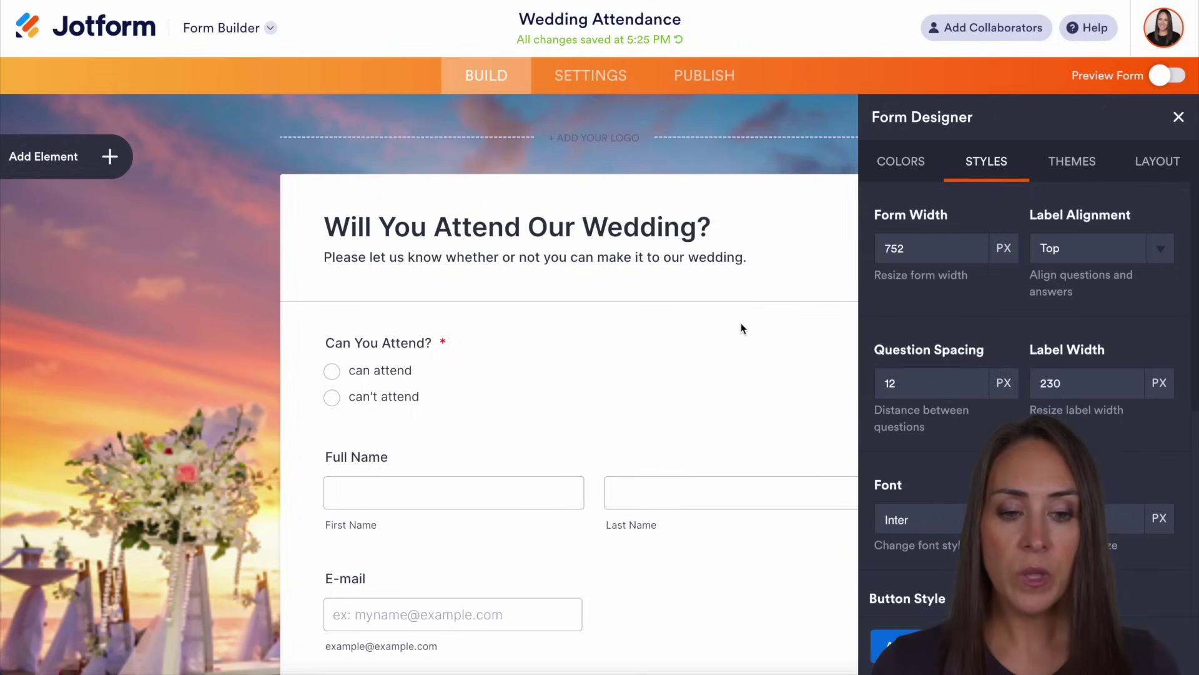
scroll(742, 325, "down", 5)
Step: Make the Full Name, E-mail and Number of Adults fields required
left_click(1179, 61)
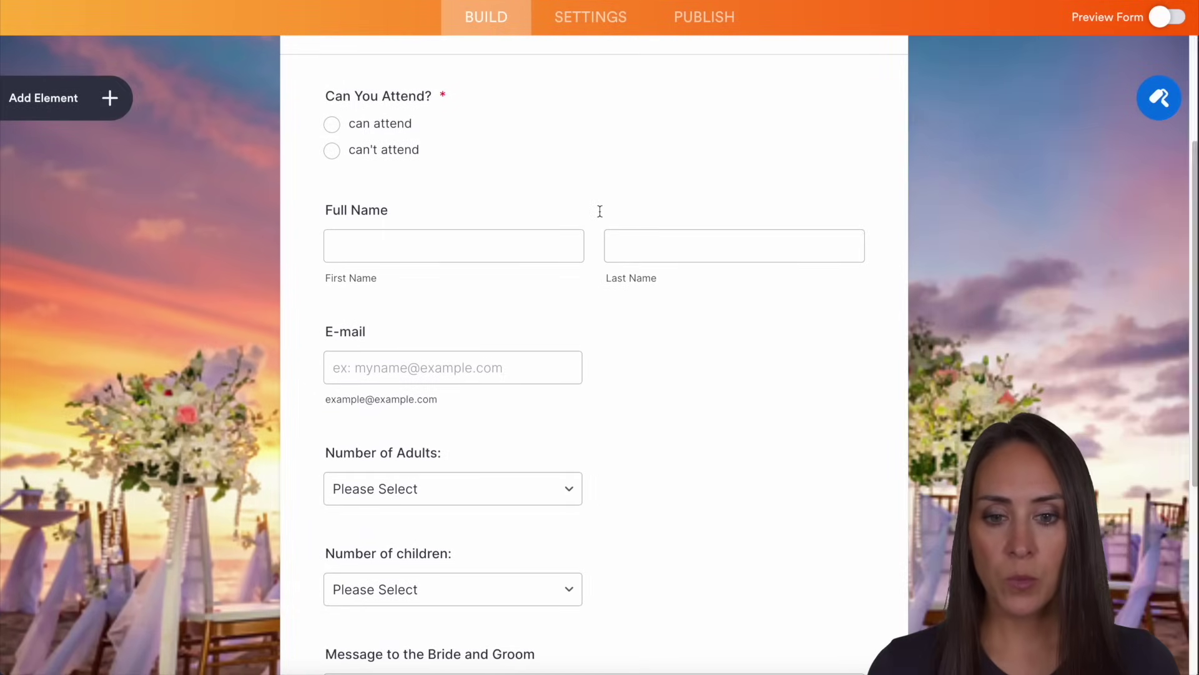
left_click(606, 214)
left_click(897, 221)
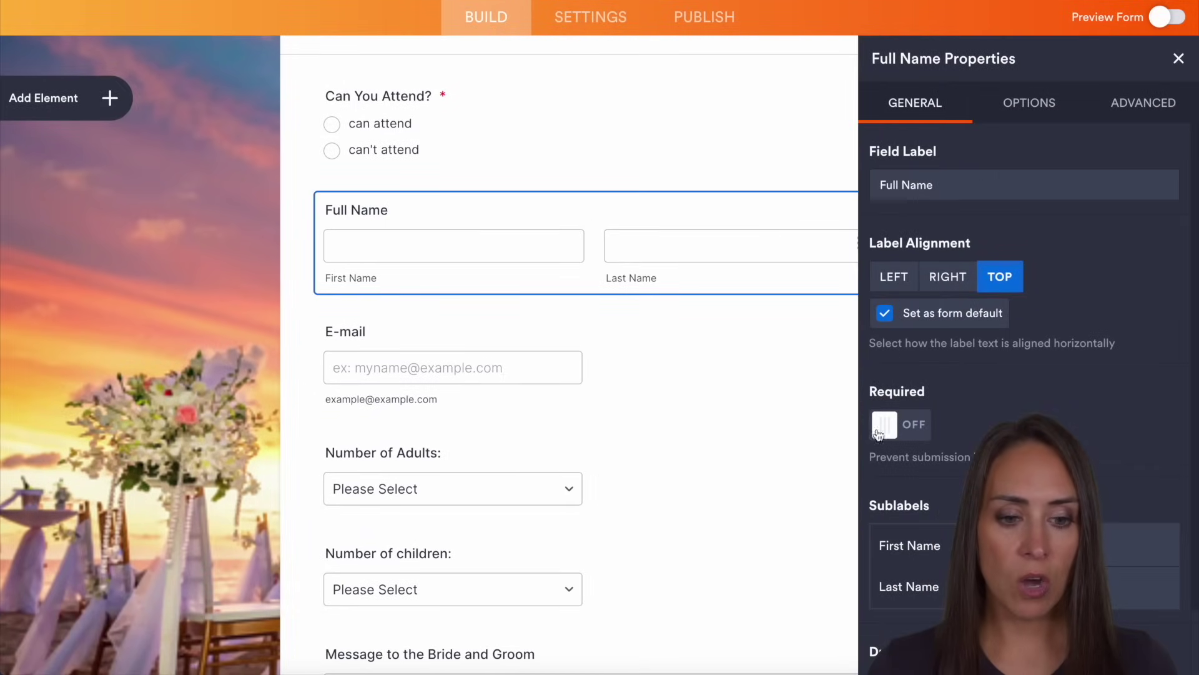
left_click(886, 424)
left_click(701, 354)
left_click(886, 424)
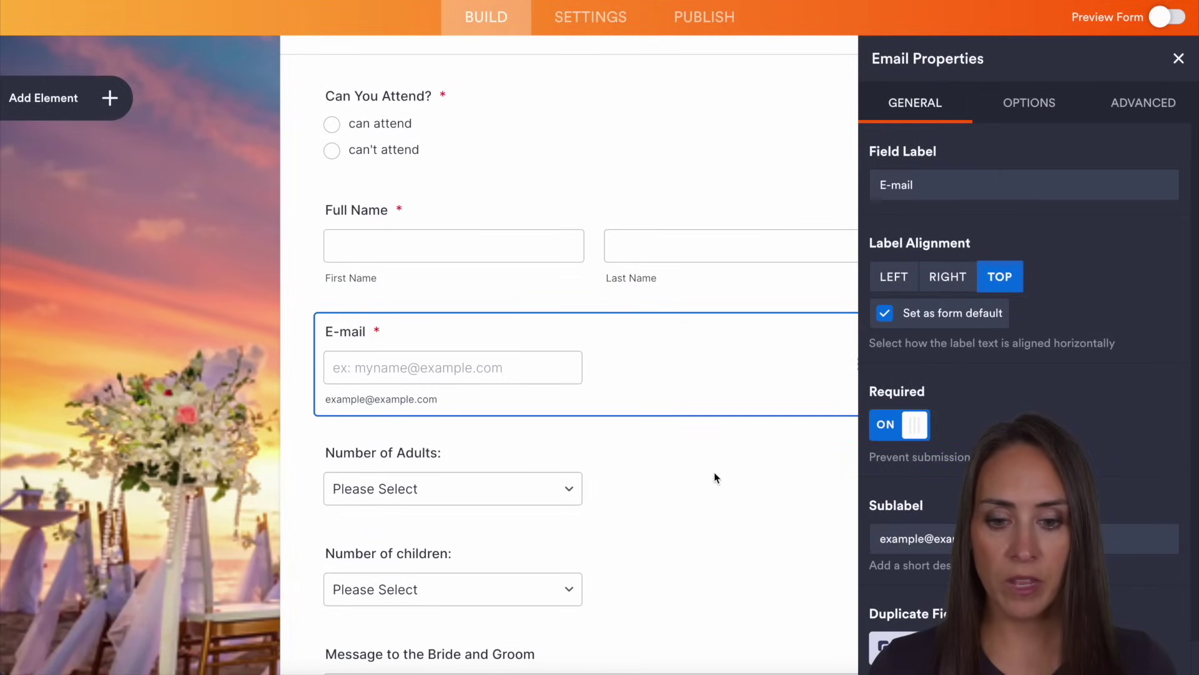
left_click(769, 477)
left_click(884, 424)
Step: Make Number of children and Message to the Bride and Groom required
left_click(651, 611)
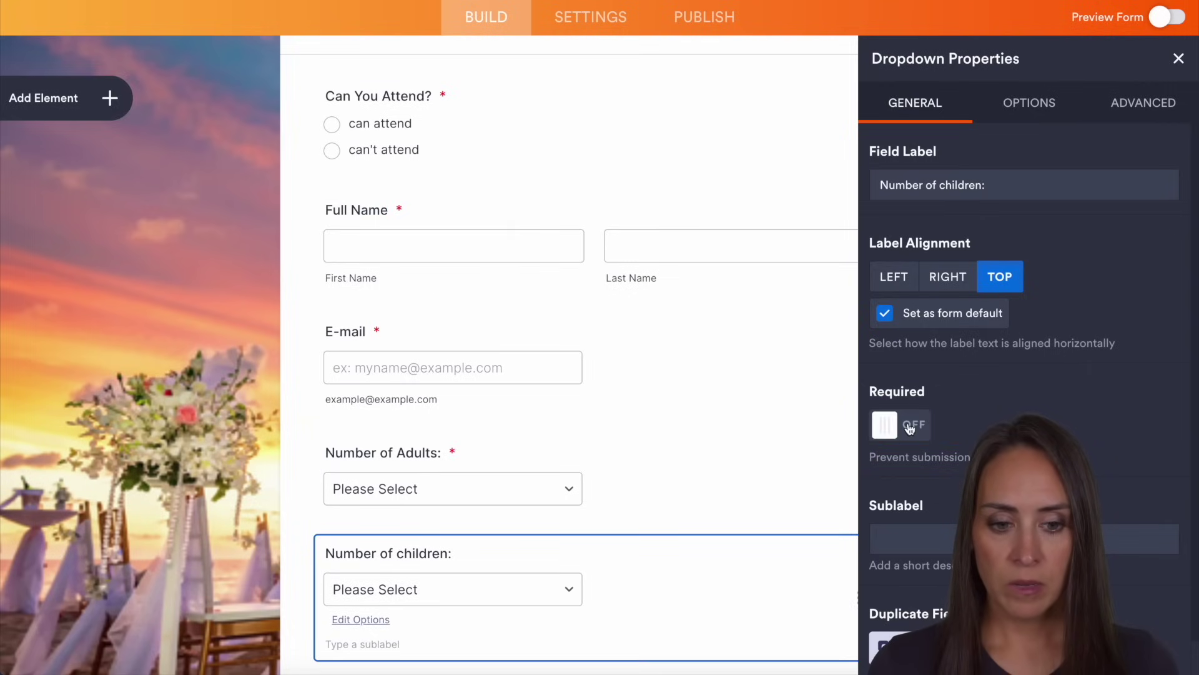
left_click(884, 424)
scroll(768, 397, "down", 5)
left_click(701, 483)
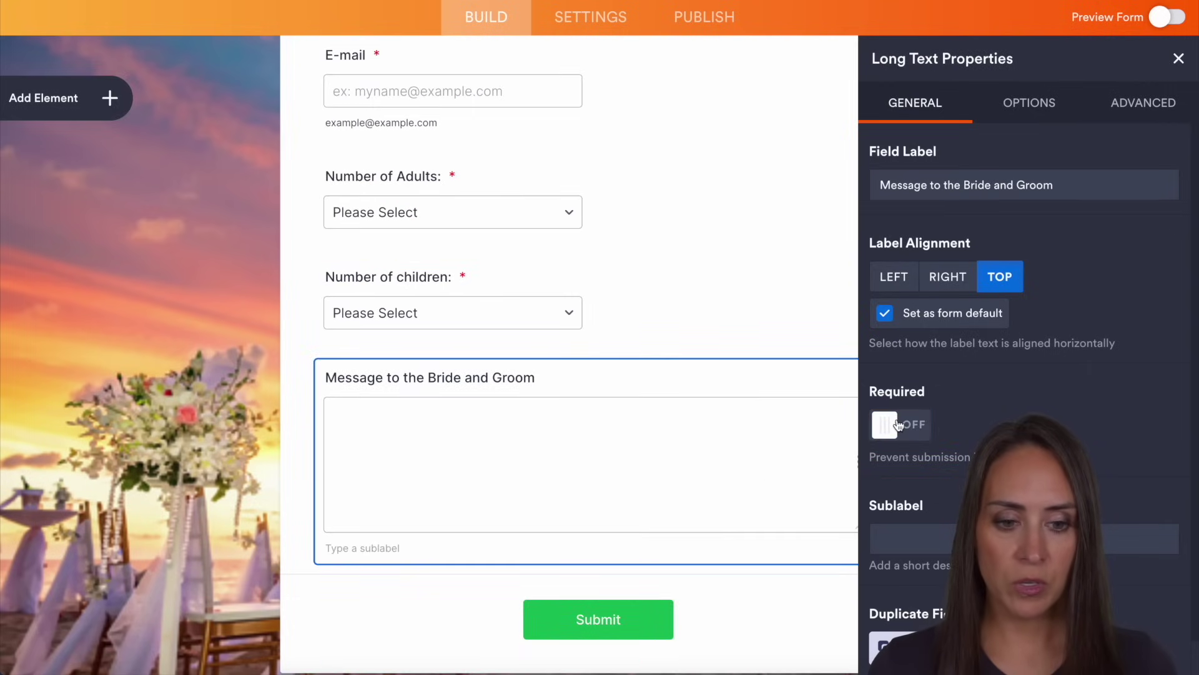
left_click(886, 424)
left_click(752, 261)
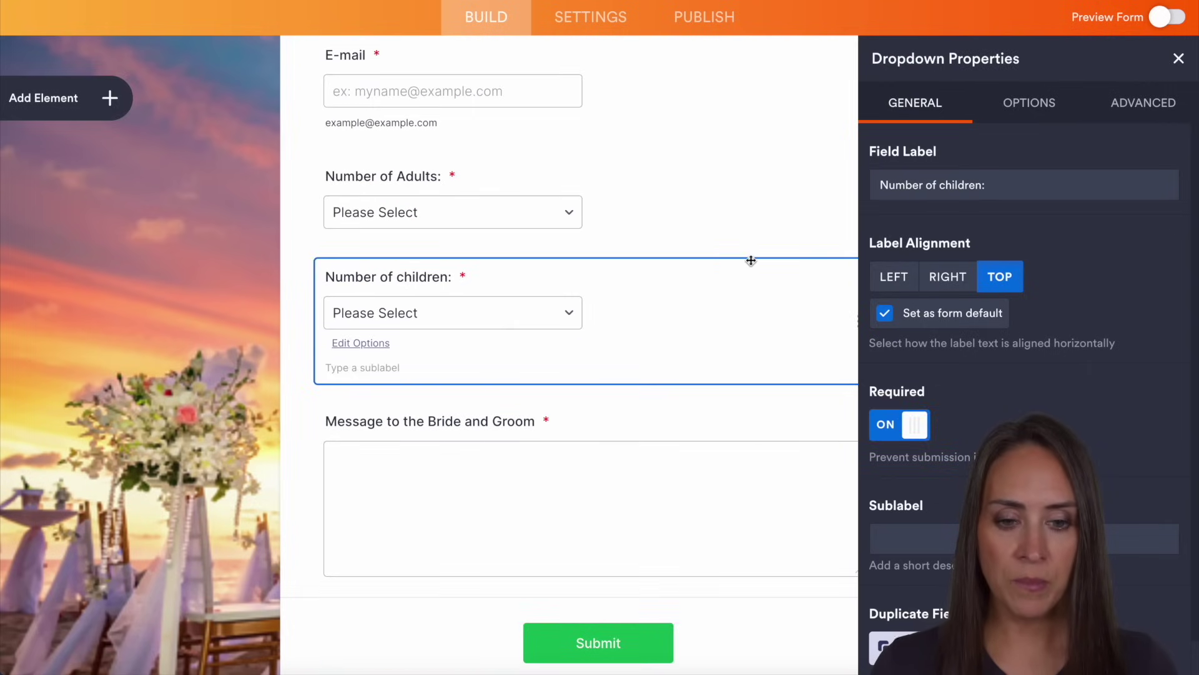
left_click(1178, 58)
scroll(768, 252, "up", 4)
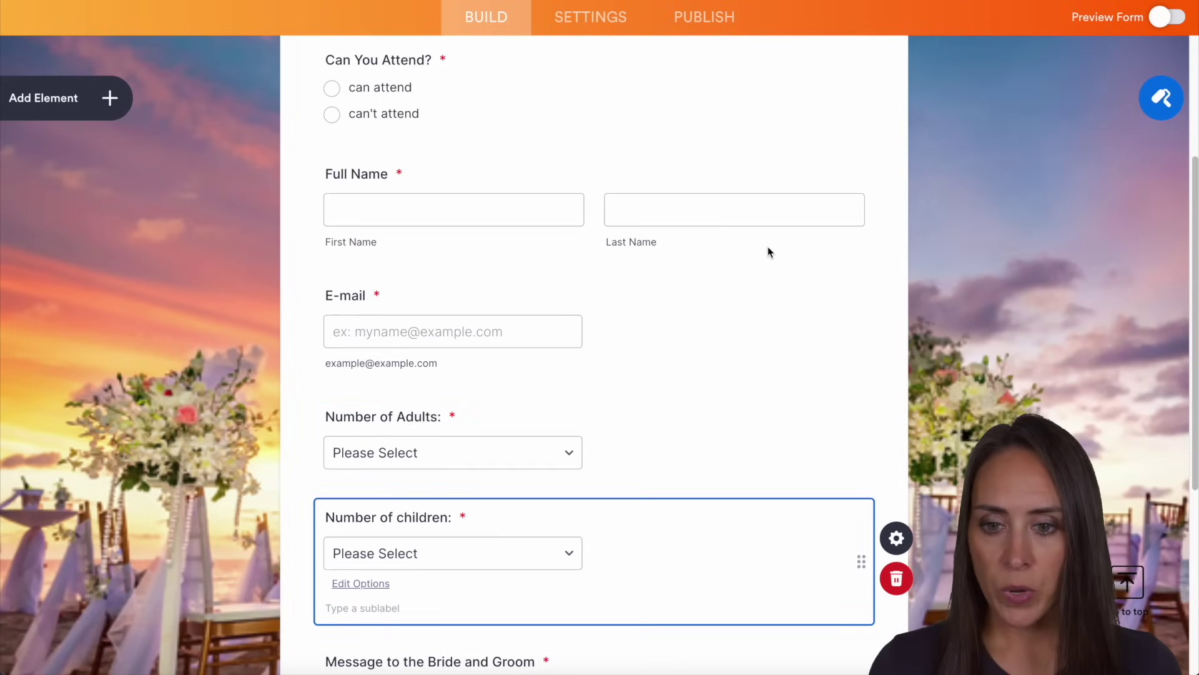
scroll(694, 183, "down", 3)
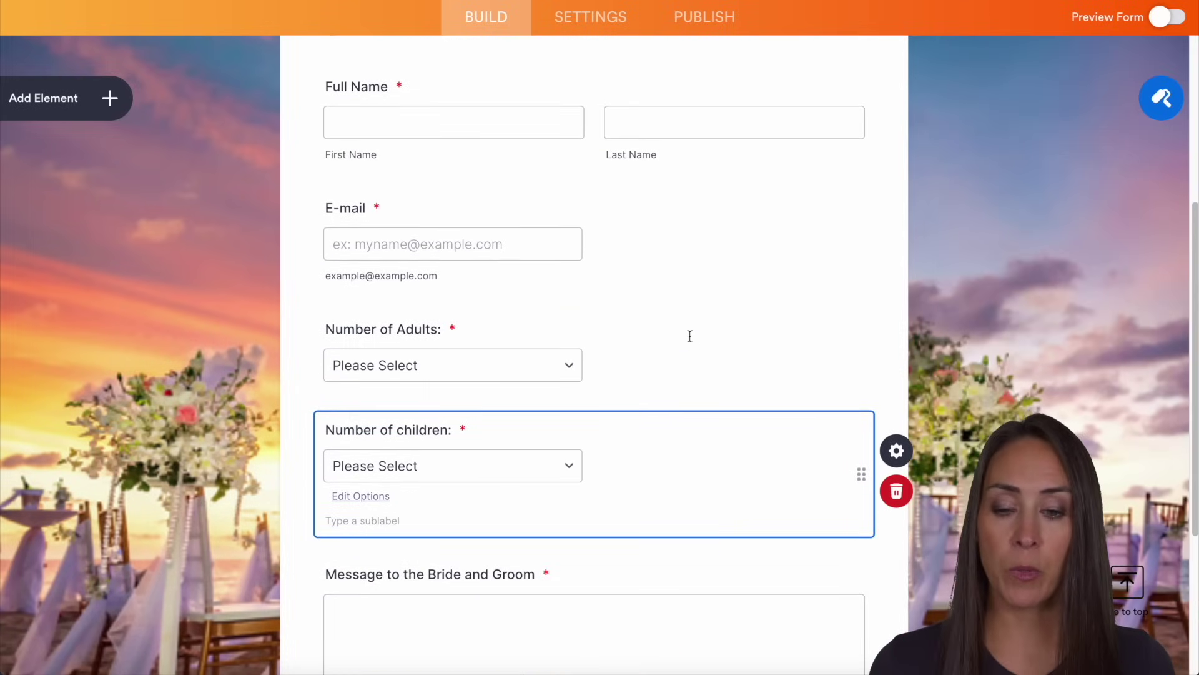
scroll(724, 322, "up", 6)
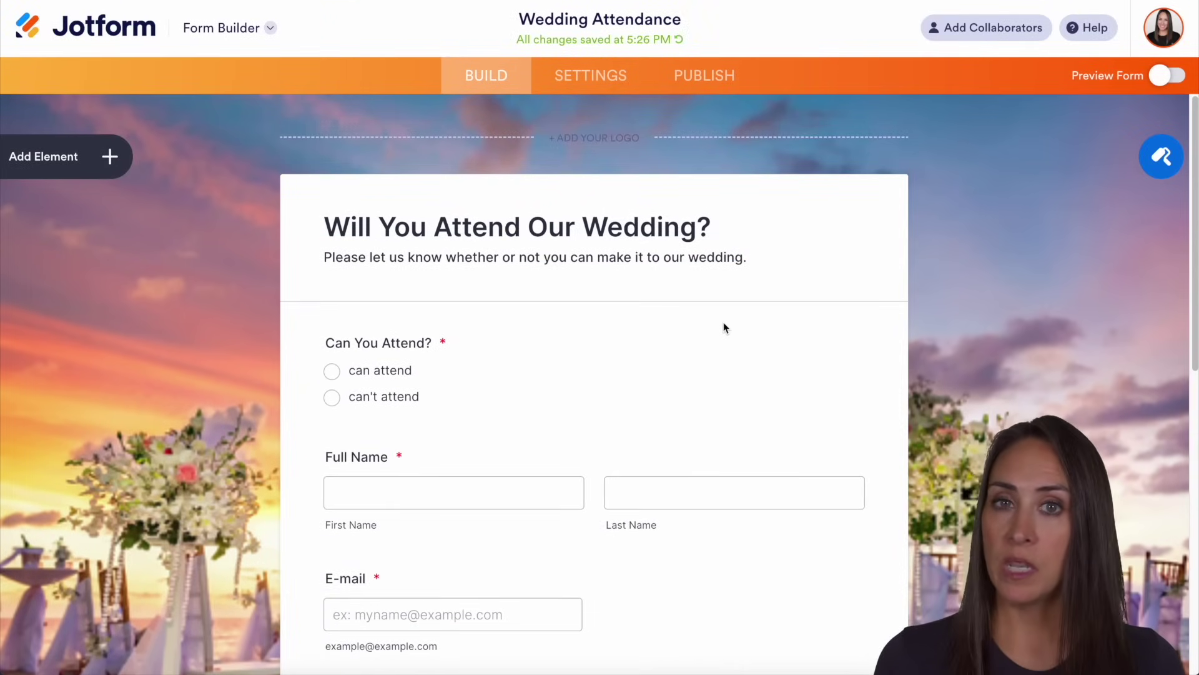
scroll(724, 327, "down", 3)
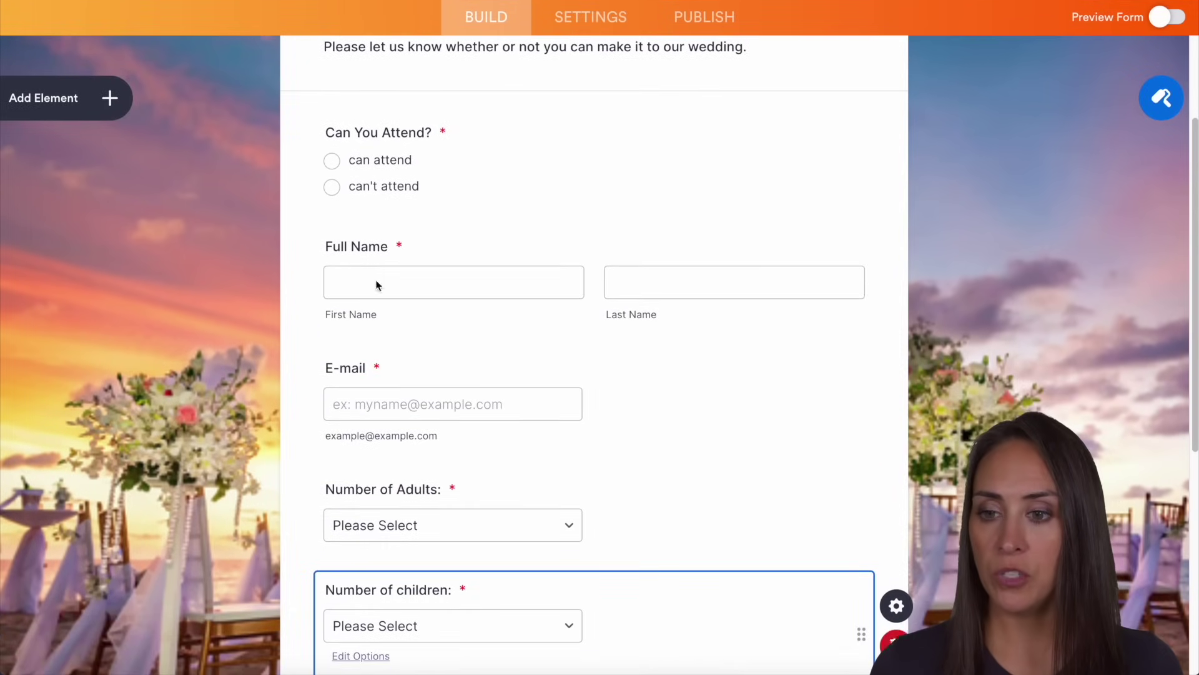
Step: Add a dropdown above Number of Adults labelled 'Will you be attending the reception?'
left_click(82, 96)
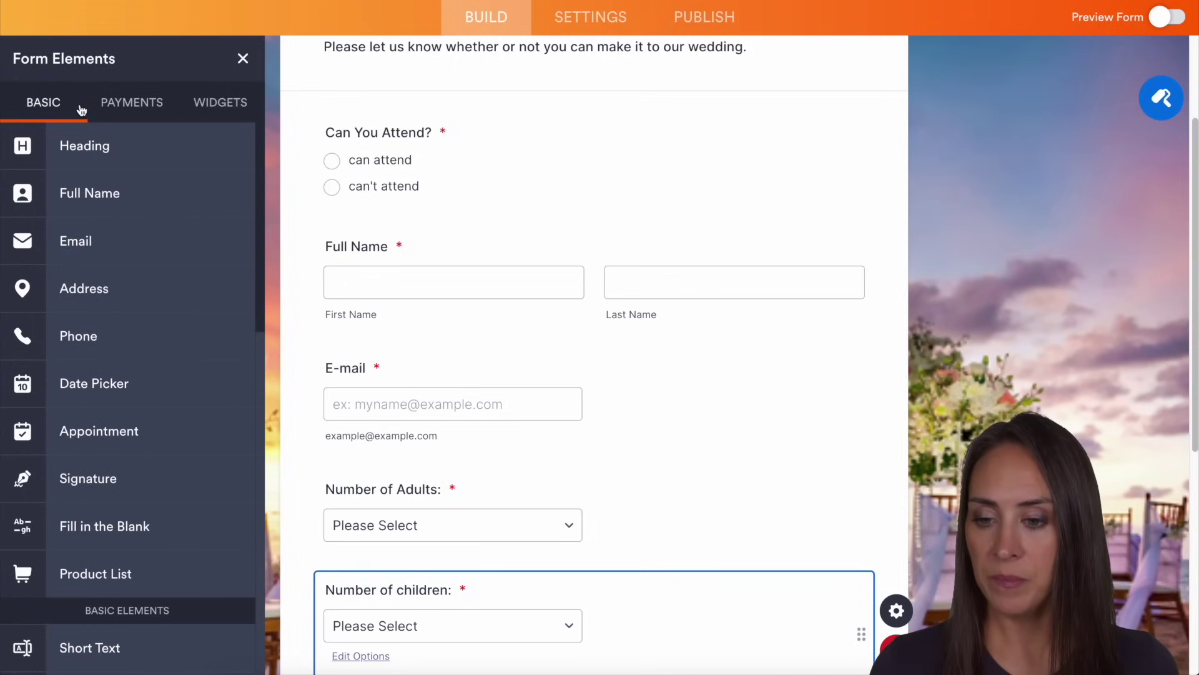
scroll(142, 414, "down", 8)
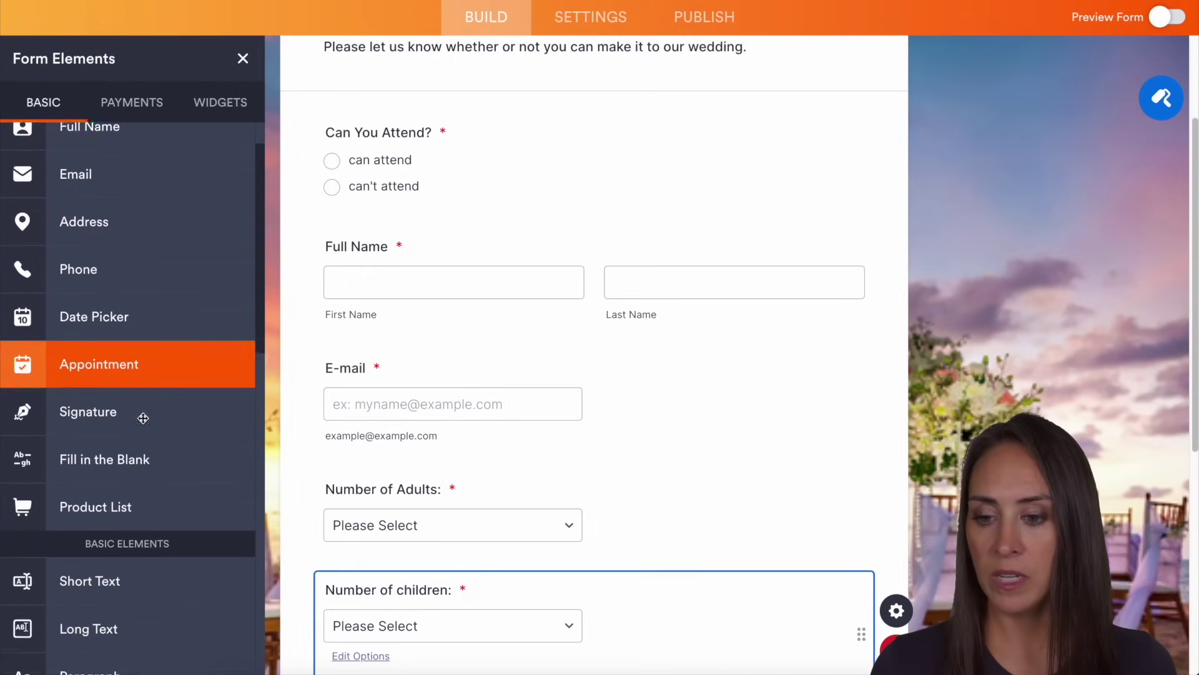
left_click_drag(96, 297, 470, 473)
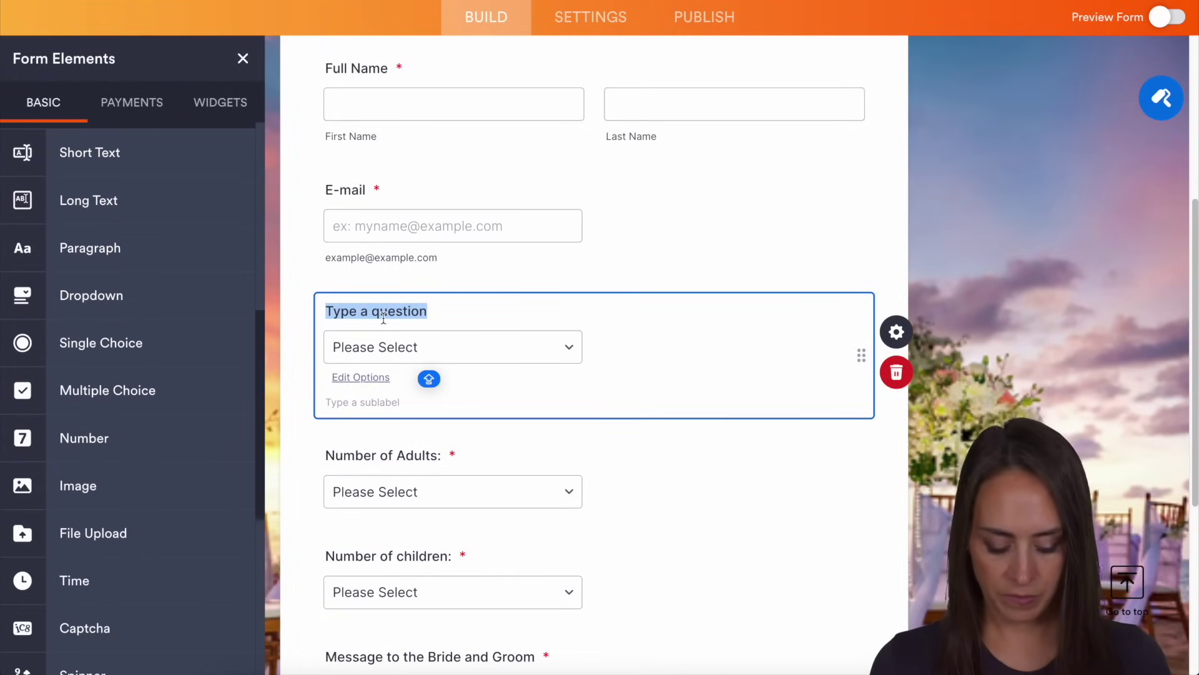
type("Will you b")
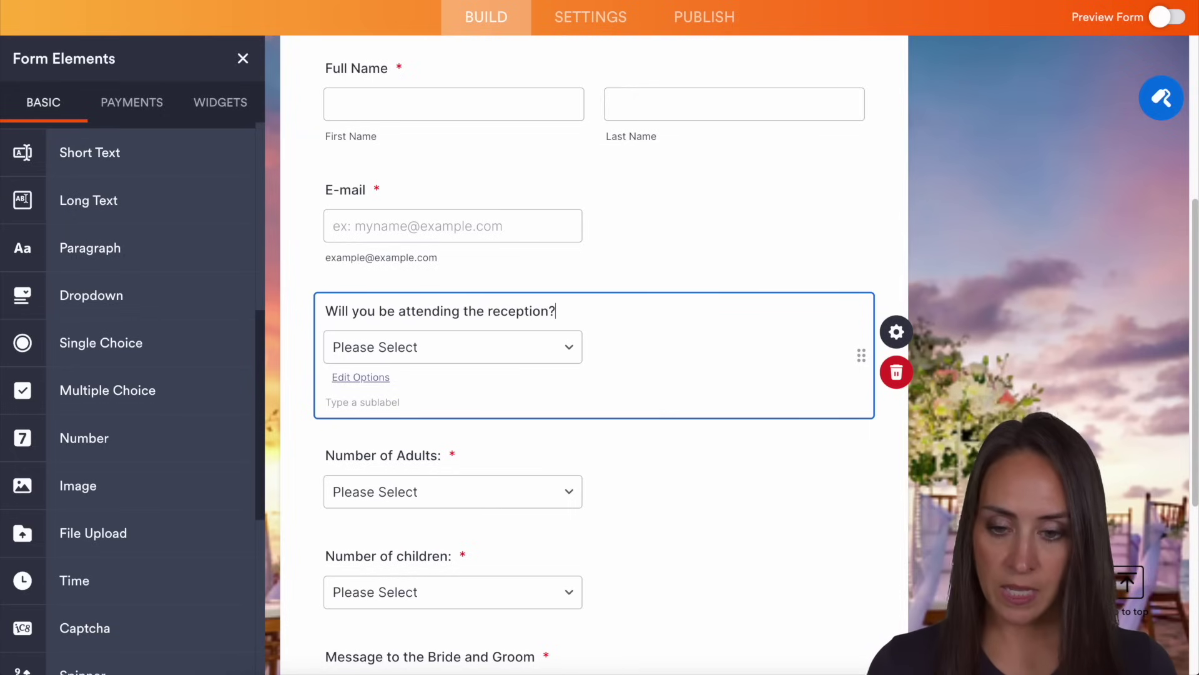
Step: Give the reception dropdown Yes/No options, make it required, and add another dropdown below
left_click(358, 377)
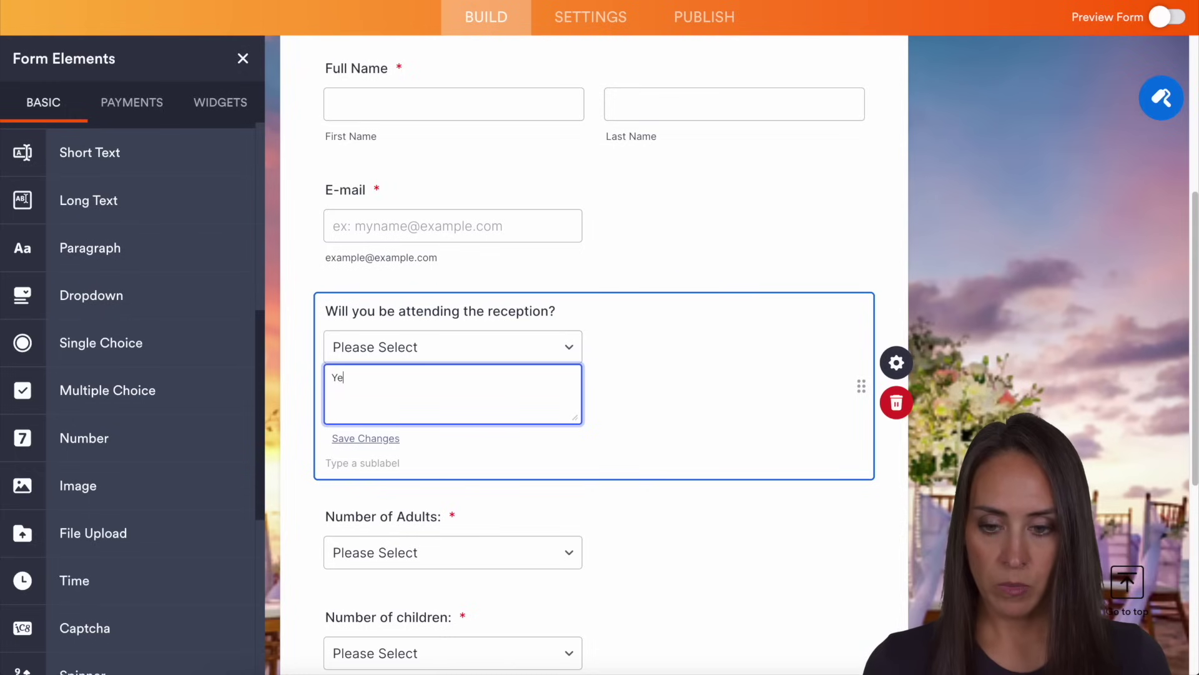
left_click(896, 363)
left_click(896, 332)
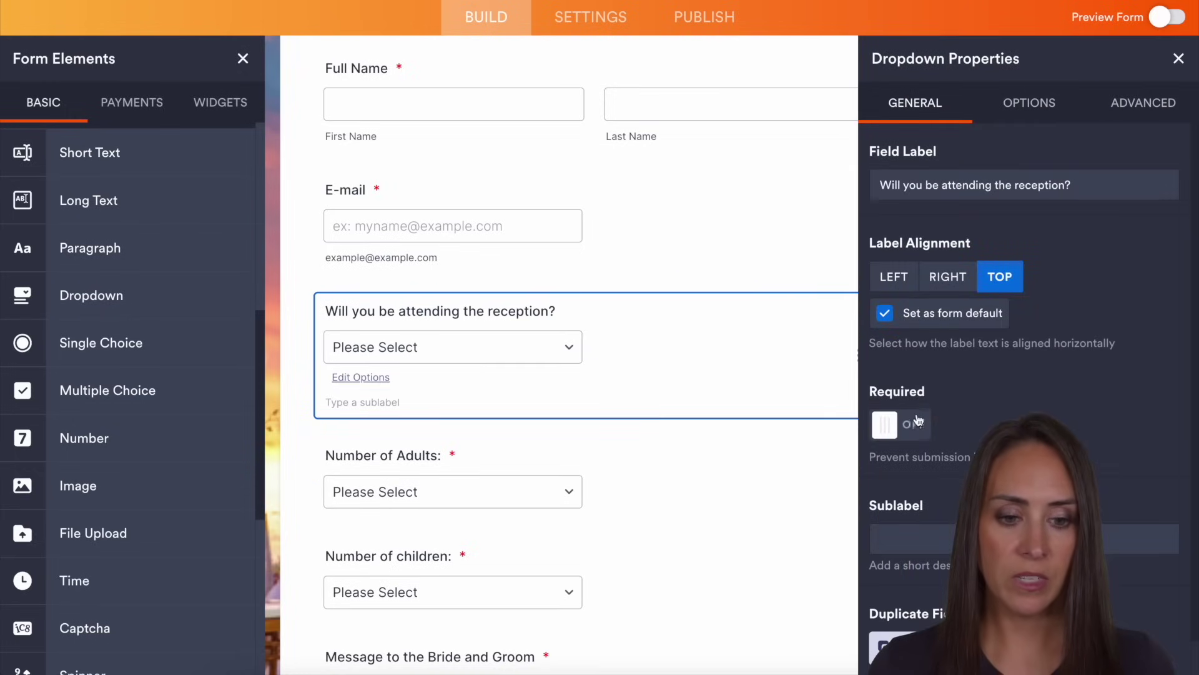
left_click(916, 426)
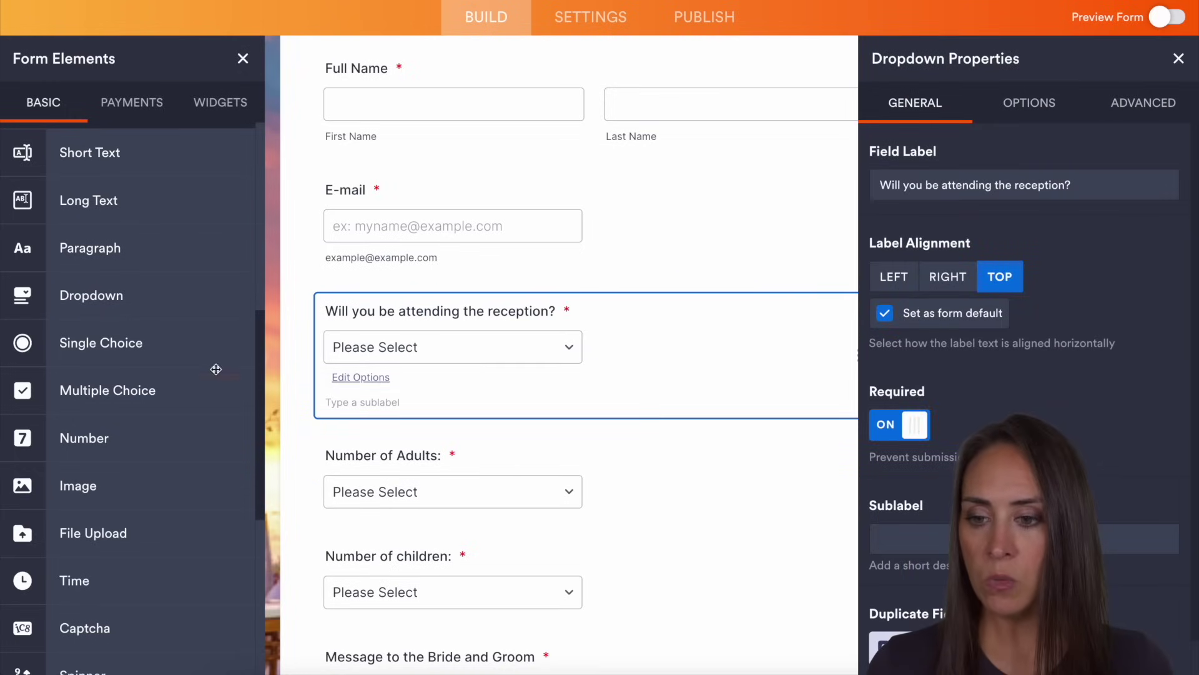
left_click_drag(103, 295, 462, 452)
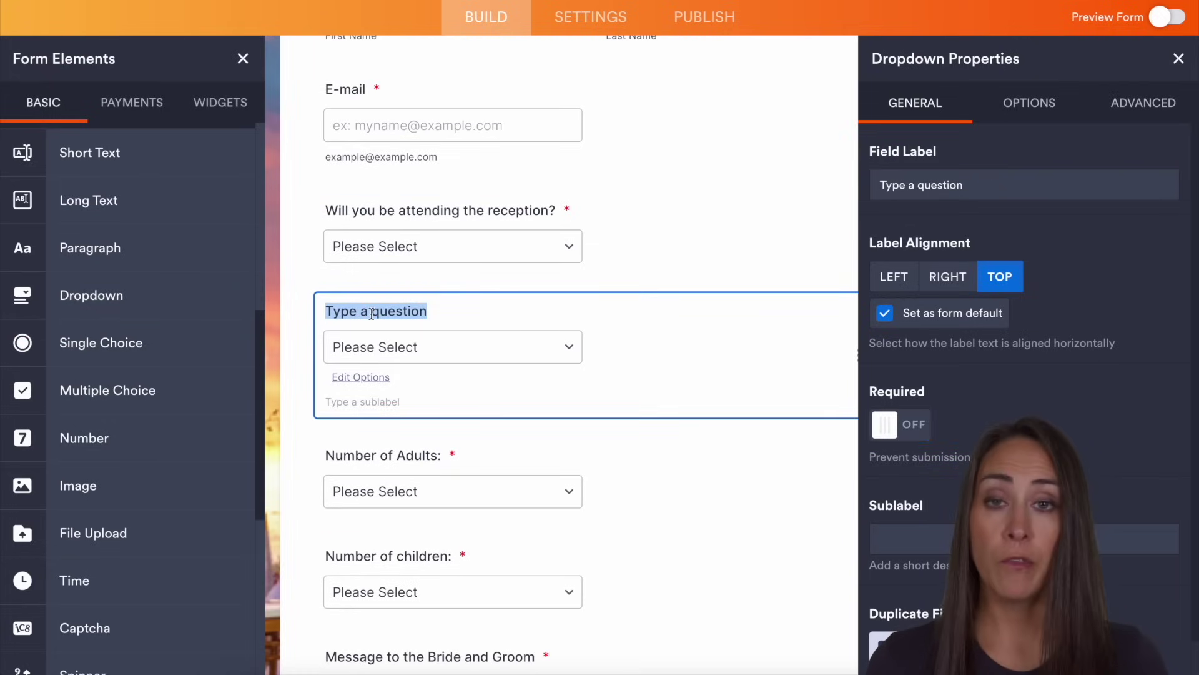
Step: Label the new dropdown 'Food preference' with Beef, Chicken, Seafood, Vegetarian options and make it required
type("Food preference")
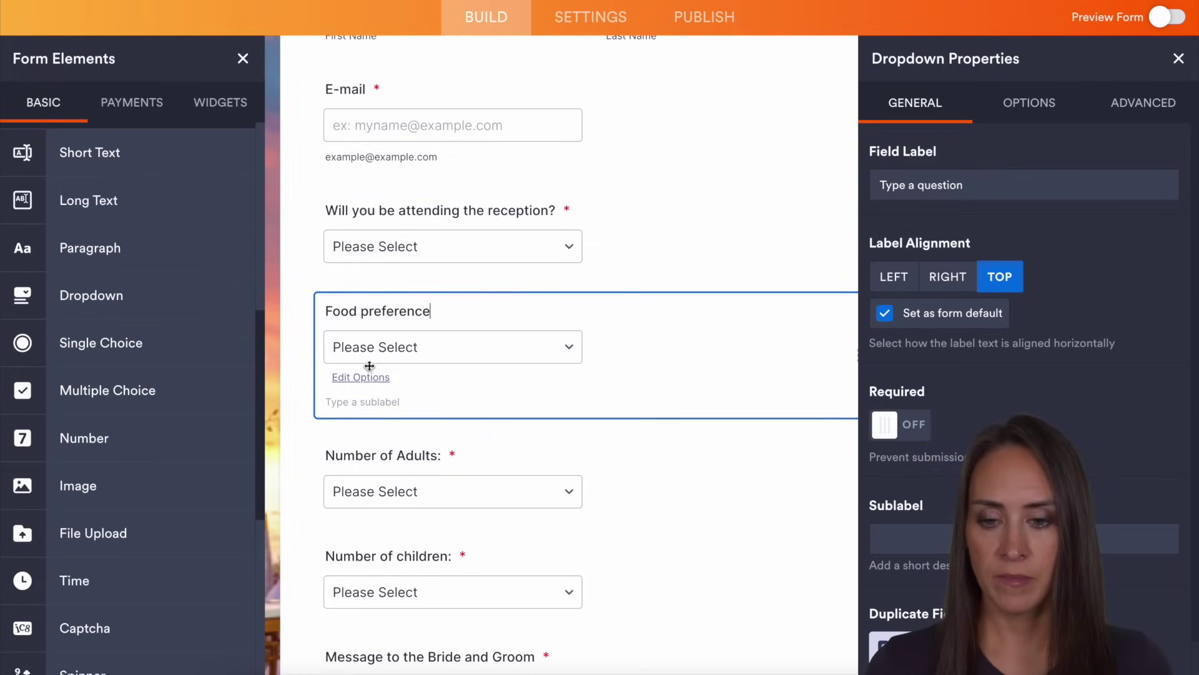
left_click(368, 377)
type("Beef")
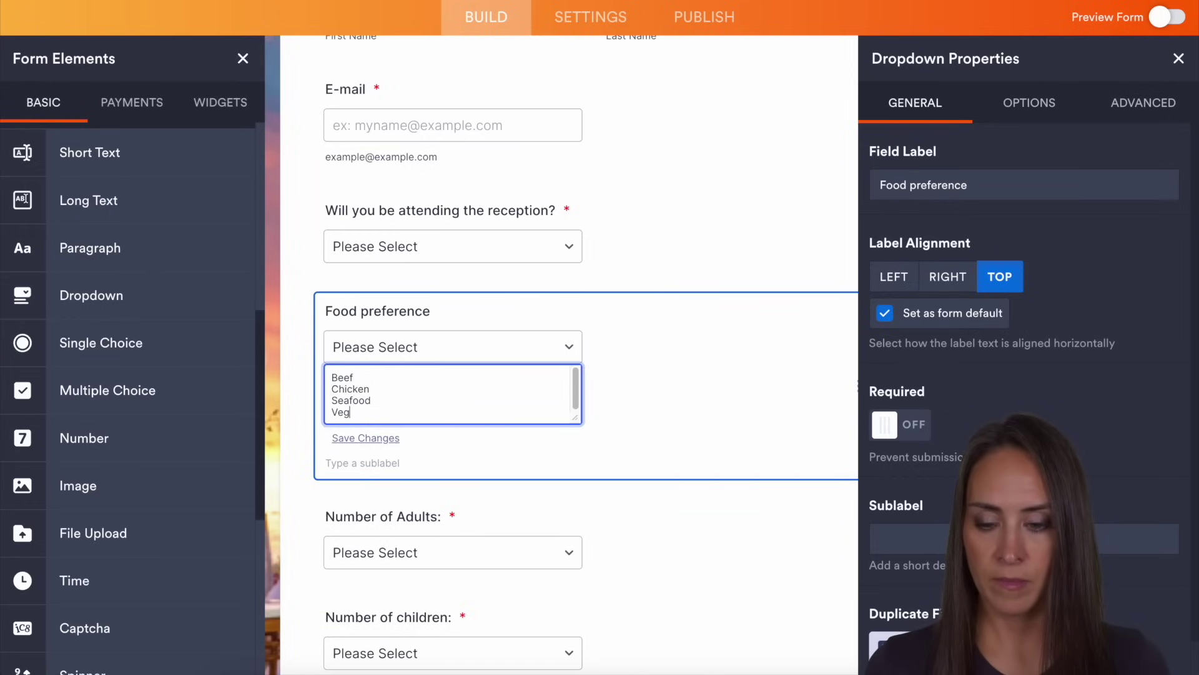
type("an")
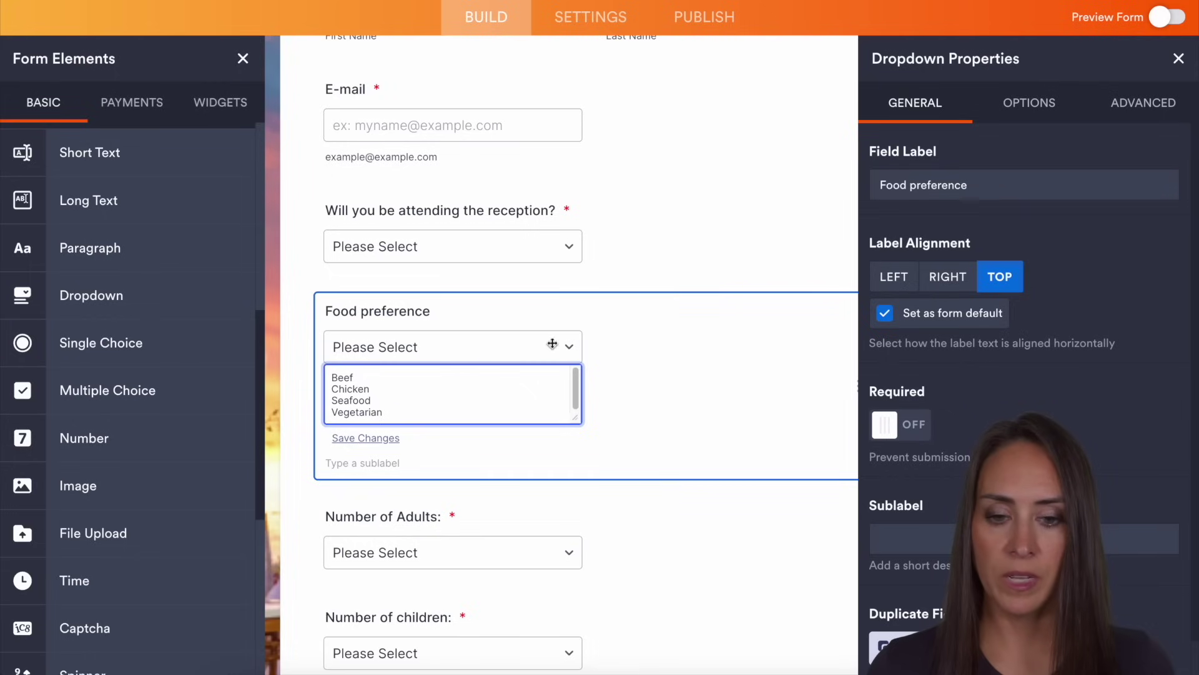
left_click(895, 426)
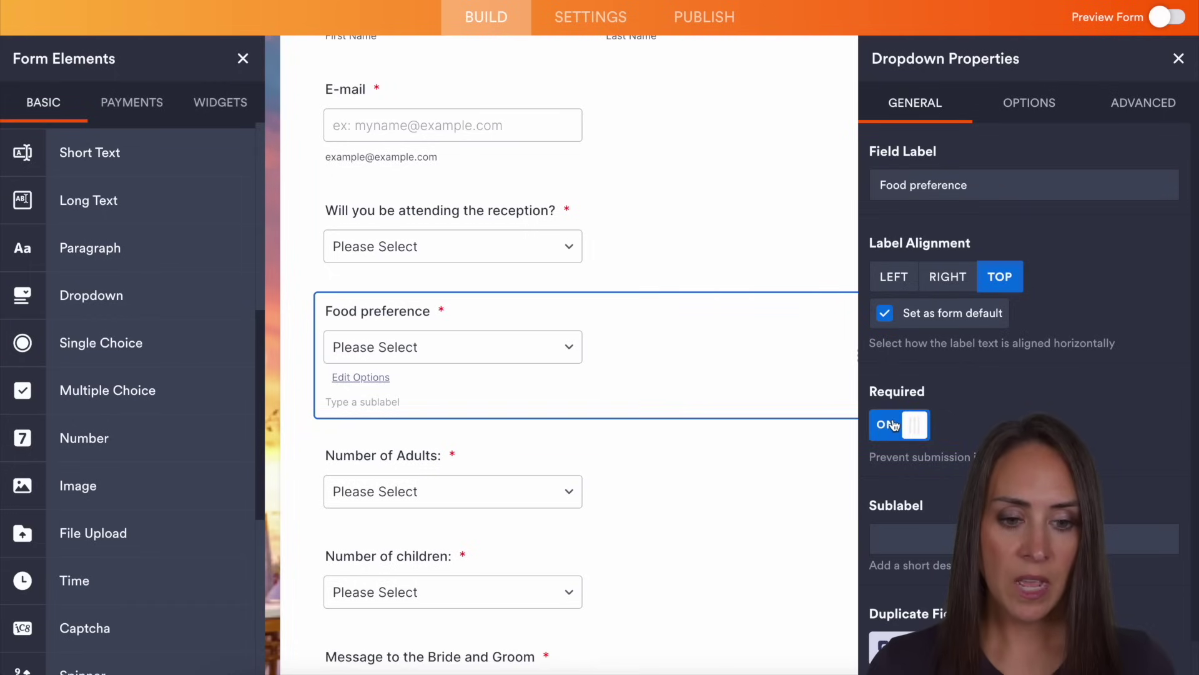
left_click(1177, 59)
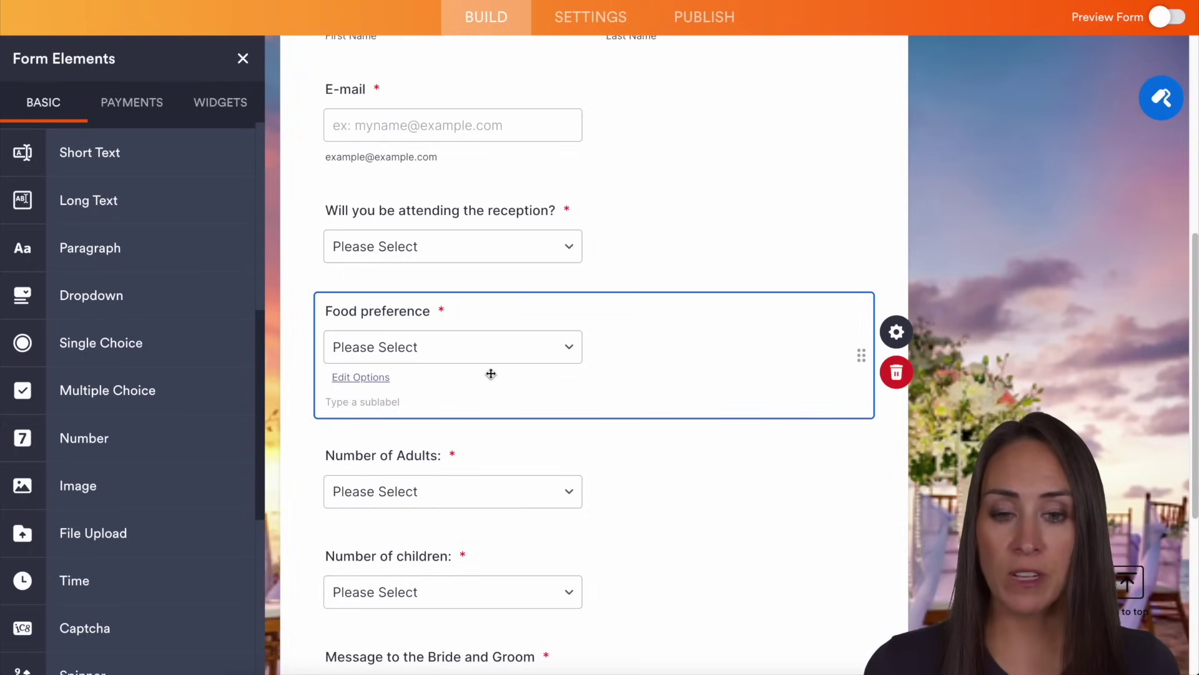
Step: Turn on Hide field in the Food preference field's Advanced properties
left_click(897, 332)
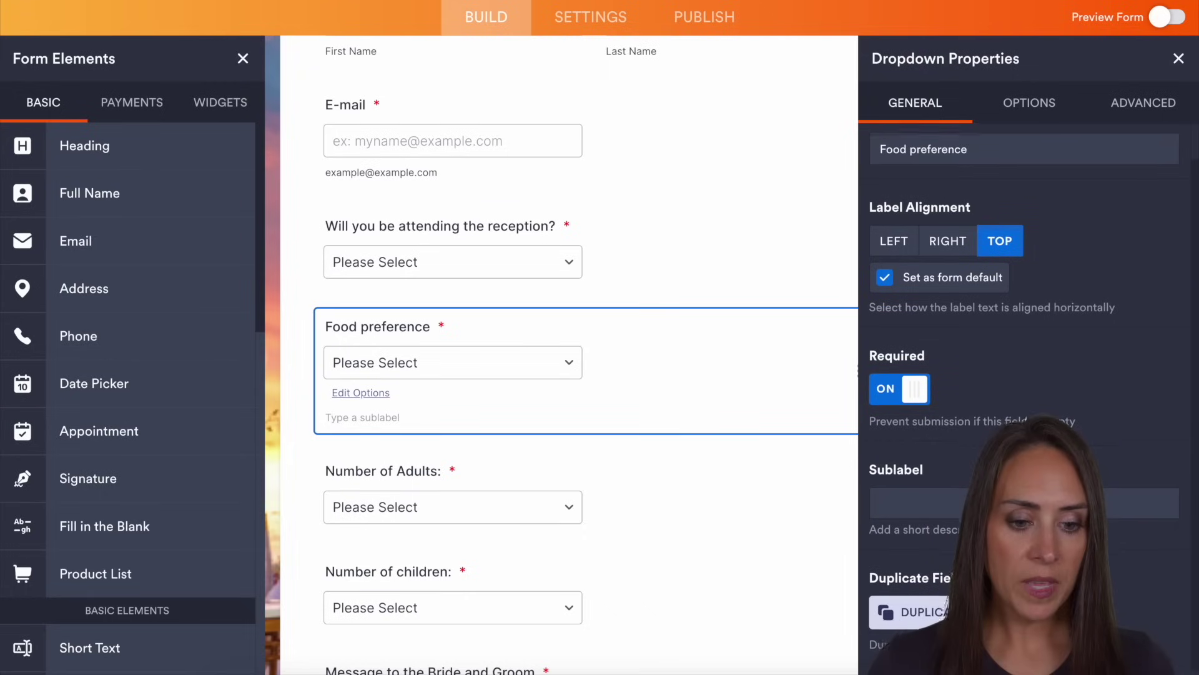
left_click(1160, 111)
scroll(1087, 350, "down", 3)
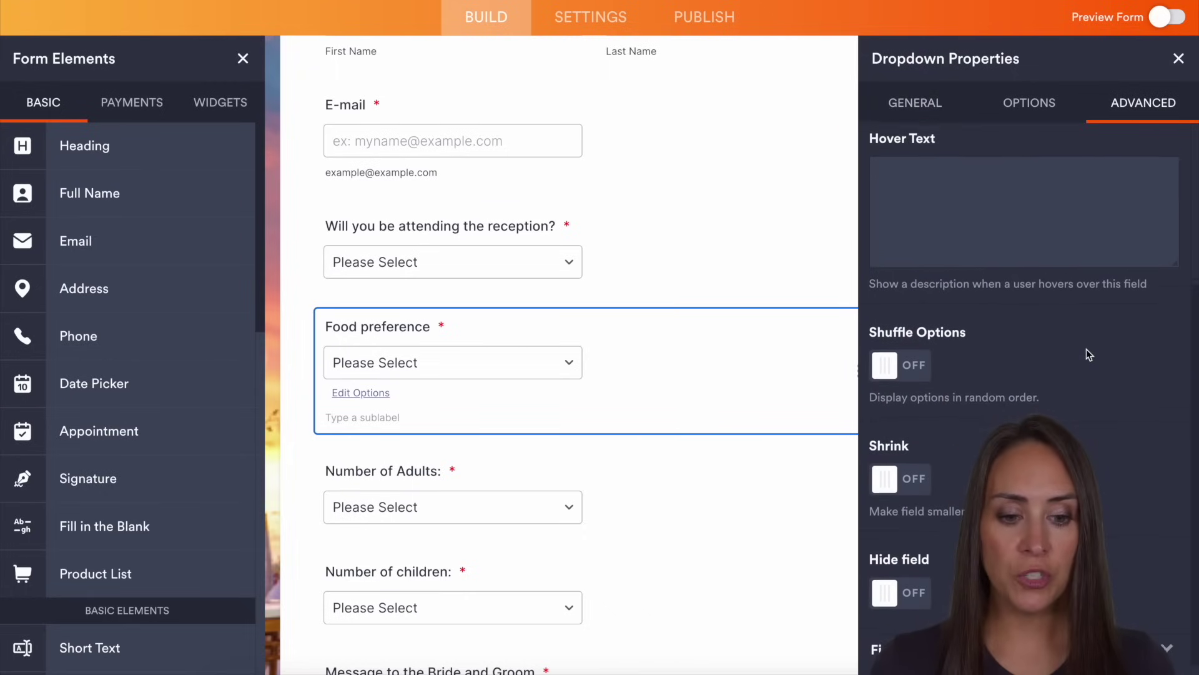
left_click(900, 578)
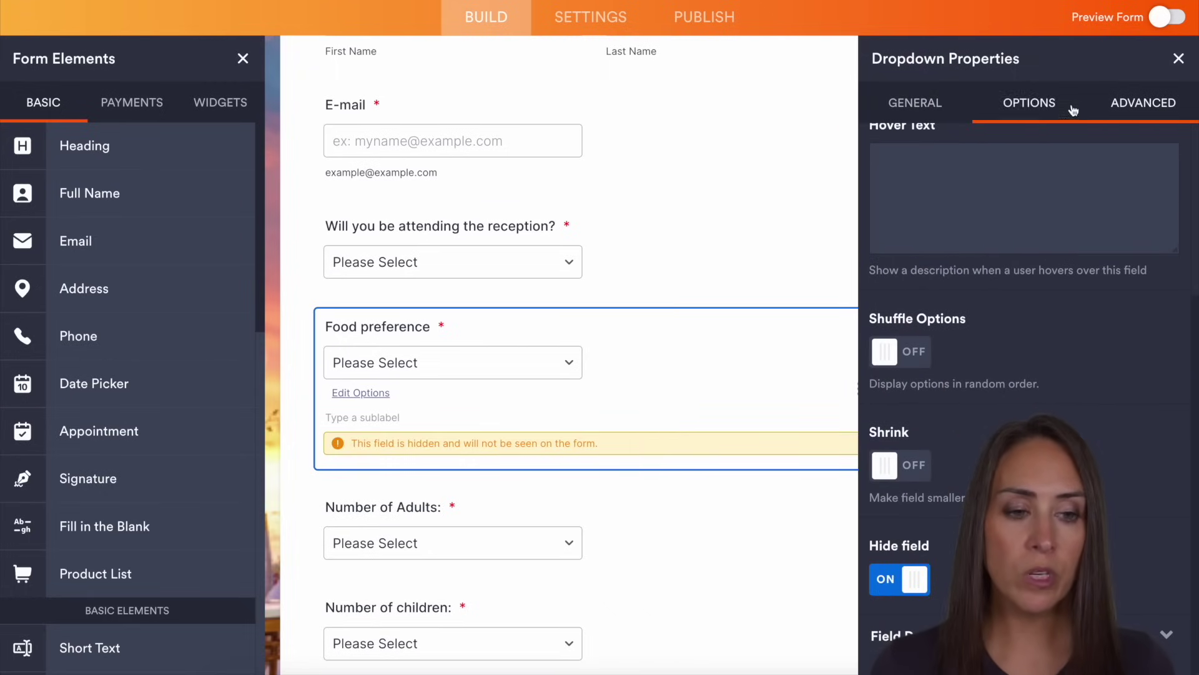
left_click(1177, 59)
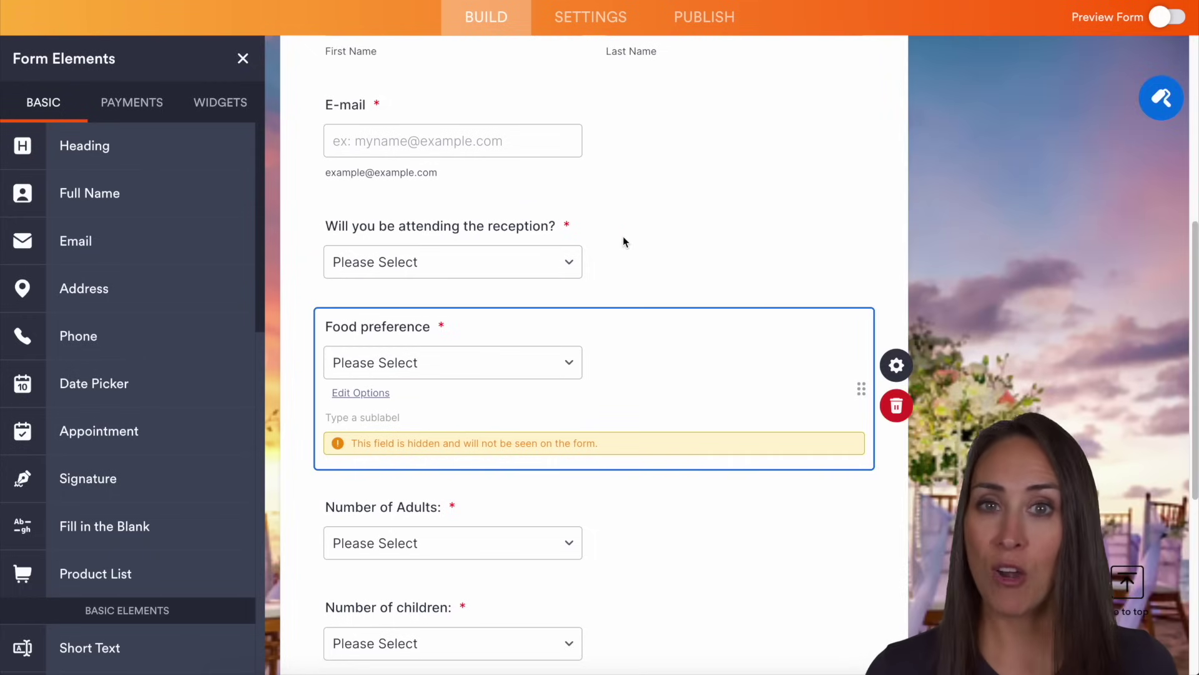
Step: Start a Show/Hide Field condition: IF the reception question Is Equal To Yes
left_click(605, 19)
left_click(90, 354)
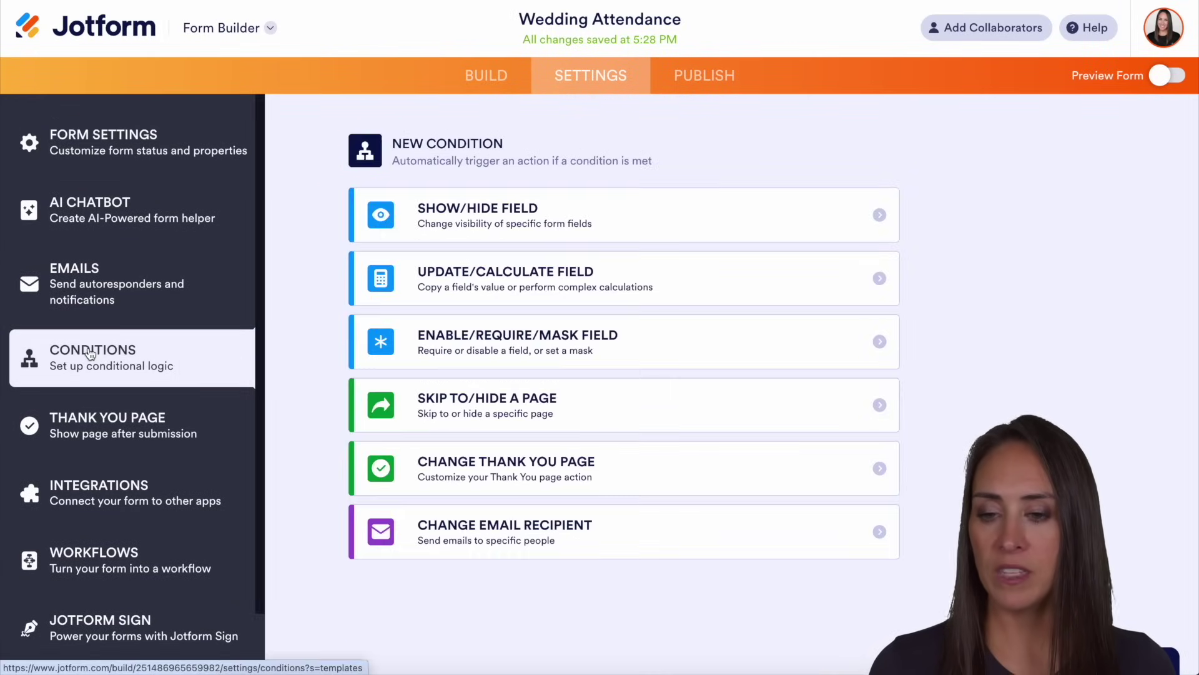
left_click(577, 200)
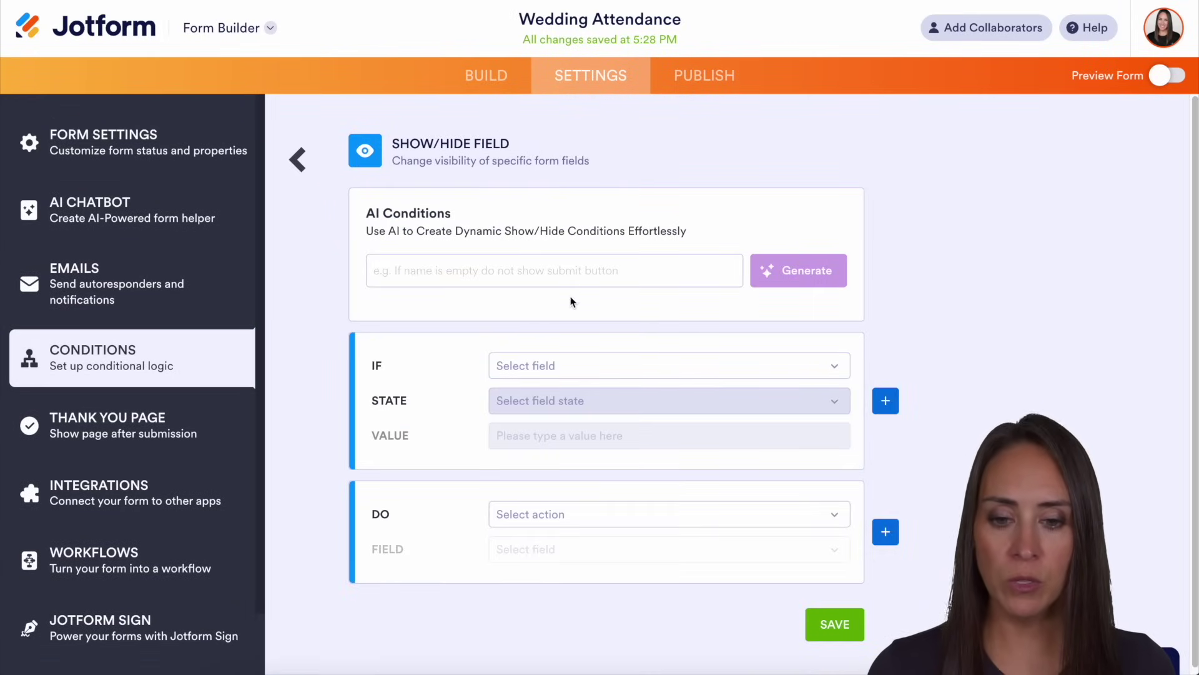
left_click(614, 369)
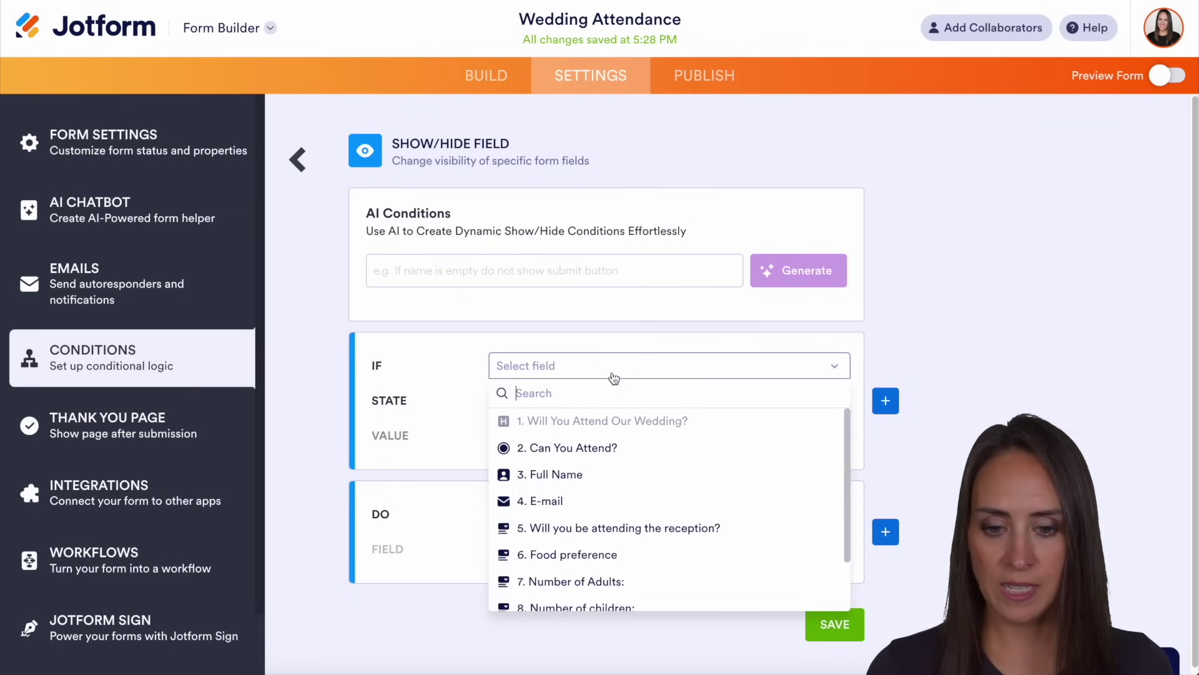
left_click(605, 528)
left_click(628, 403)
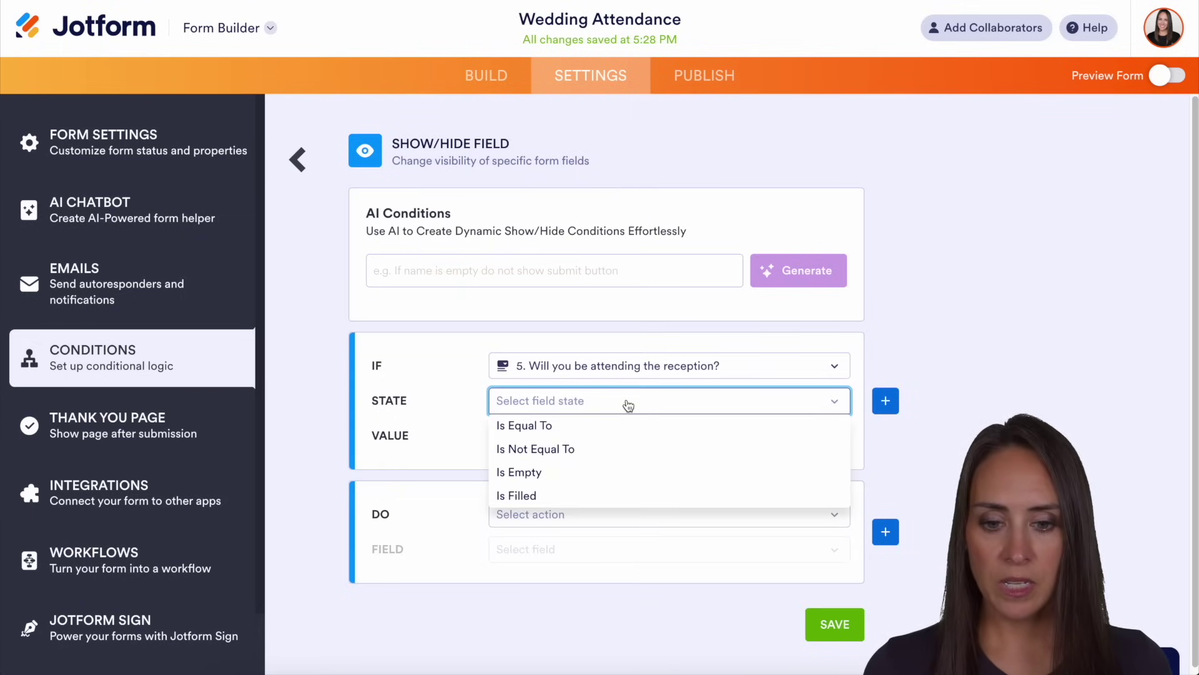
left_click(599, 425)
left_click(583, 436)
left_click(578, 460)
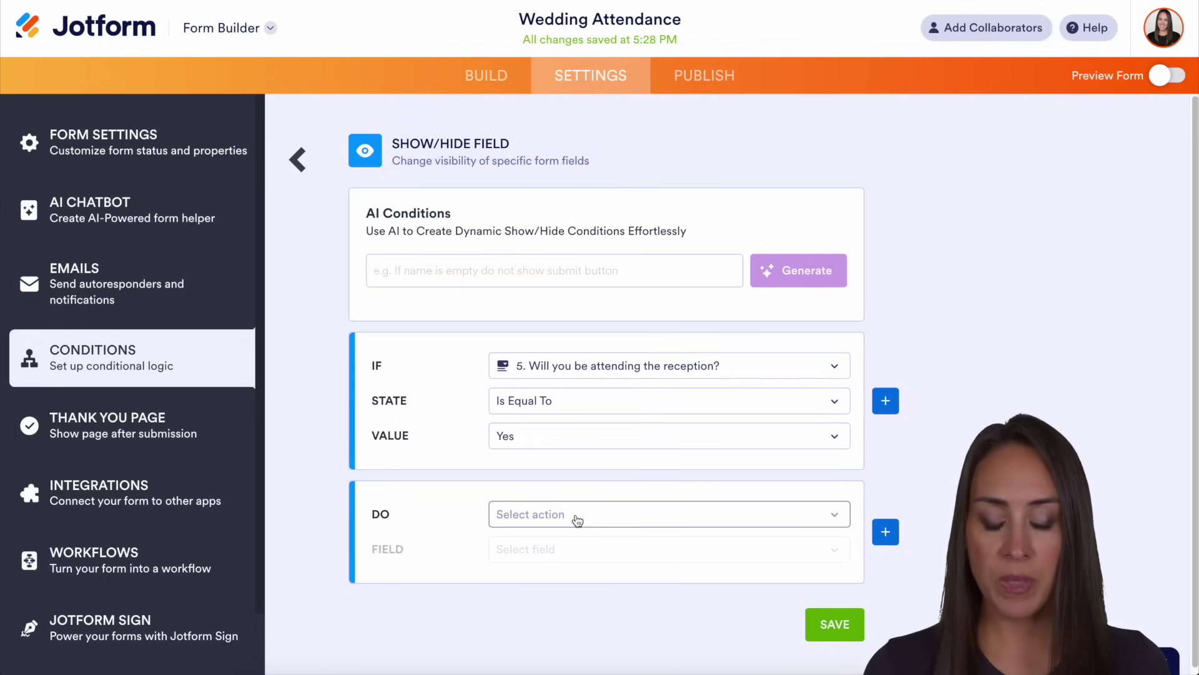
Step: Set the condition's action to show Food preference and save it
left_click(578, 520)
left_click(570, 559)
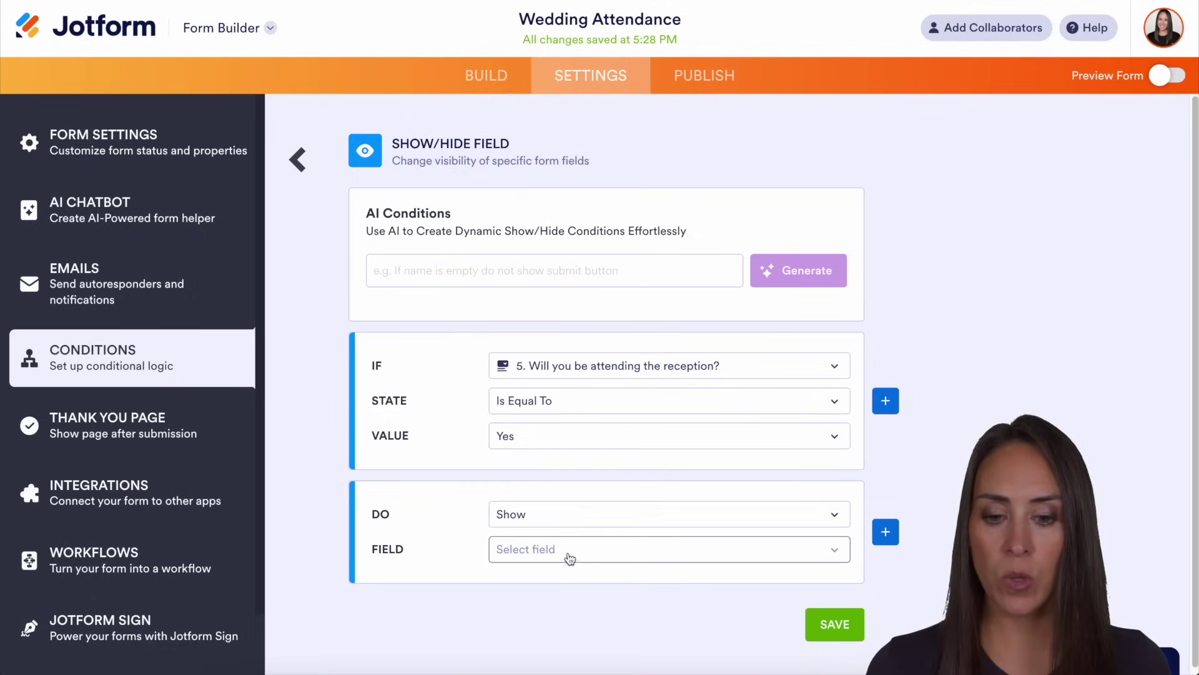
left_click(569, 557)
scroll(650, 624, "down", 2)
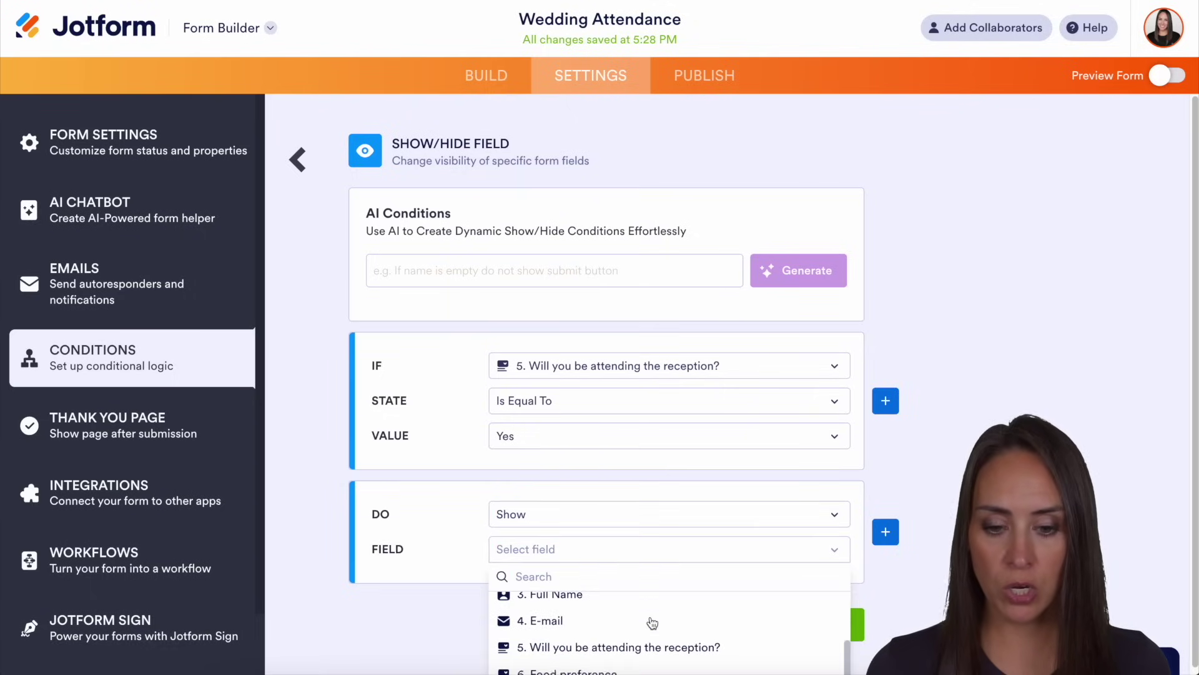
left_click(619, 670)
left_click(810, 627)
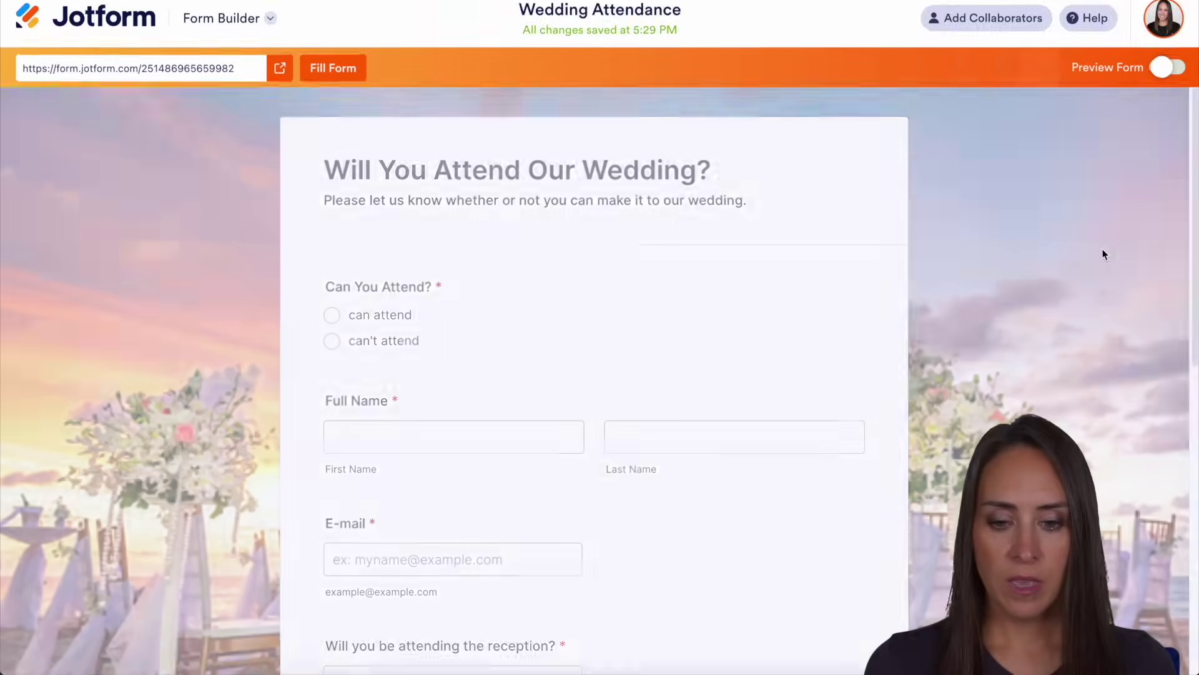
Step: In the preview, answer the reception question No then Yes to check Food preference appears
scroll(1094, 263, "down", 6)
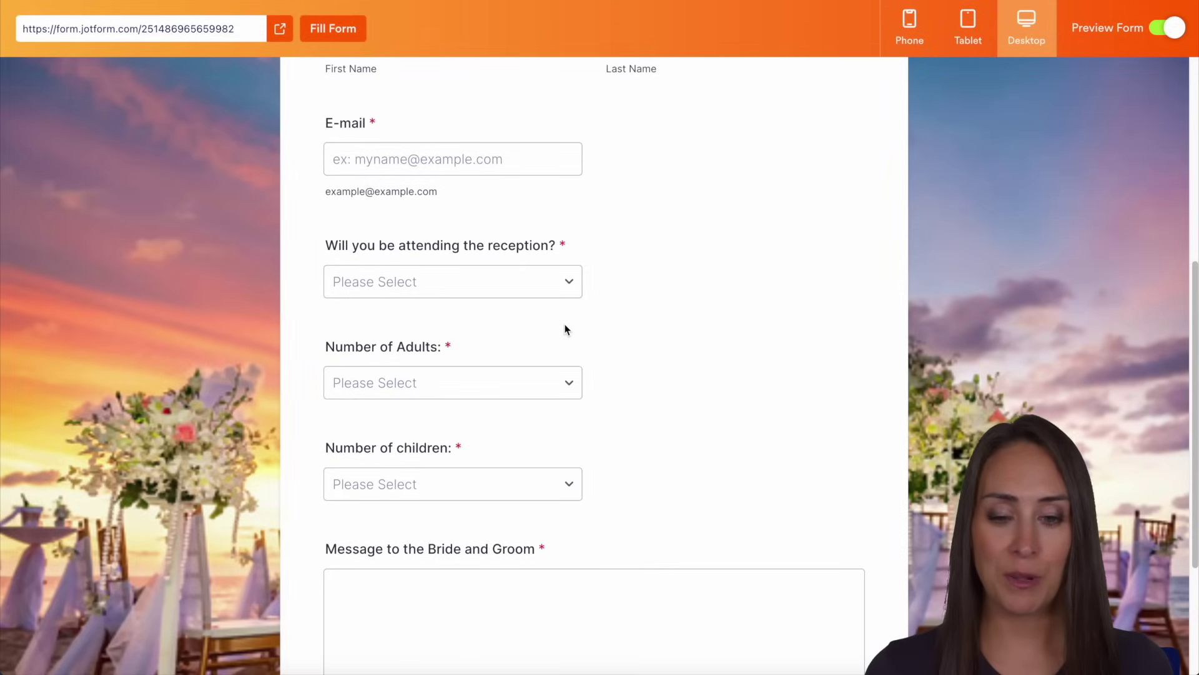
left_click(431, 287)
left_click(424, 327)
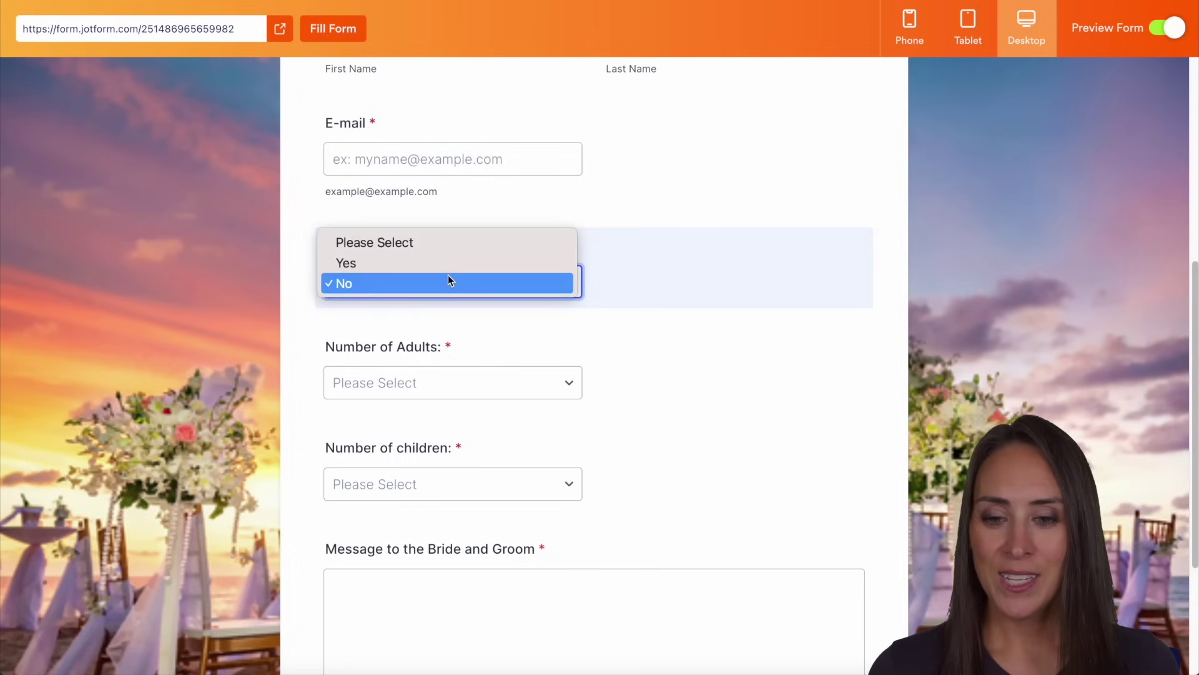
left_click(448, 281)
left_click(492, 267)
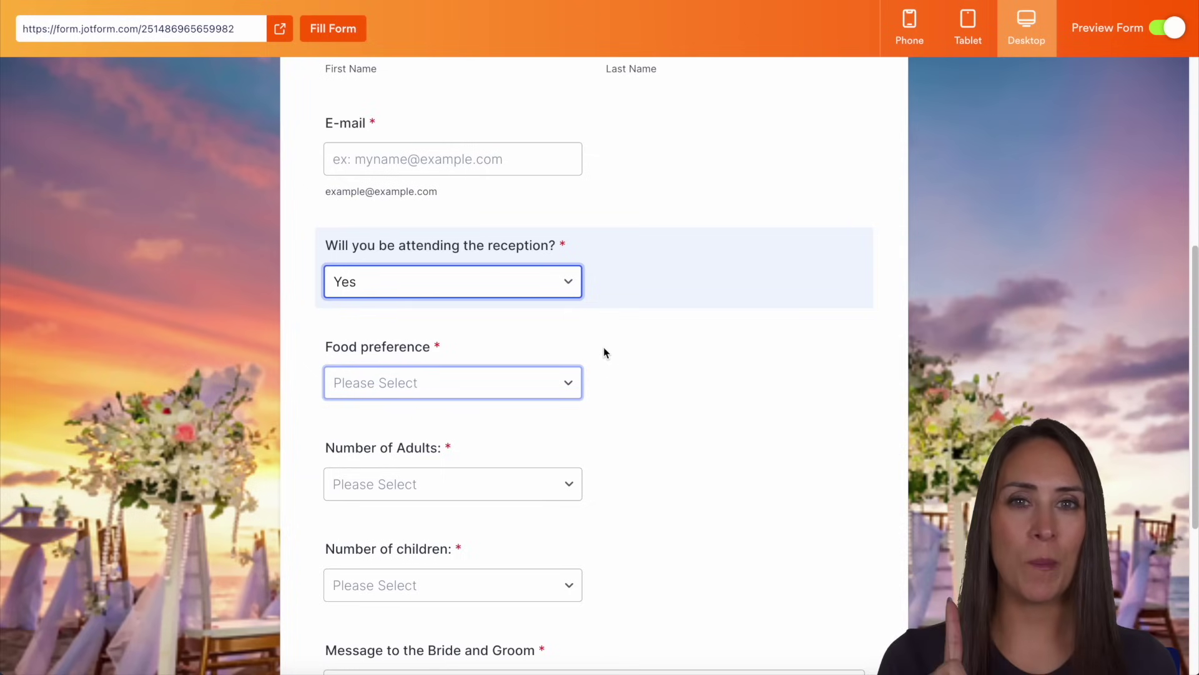
scroll(603, 351, "up", 6)
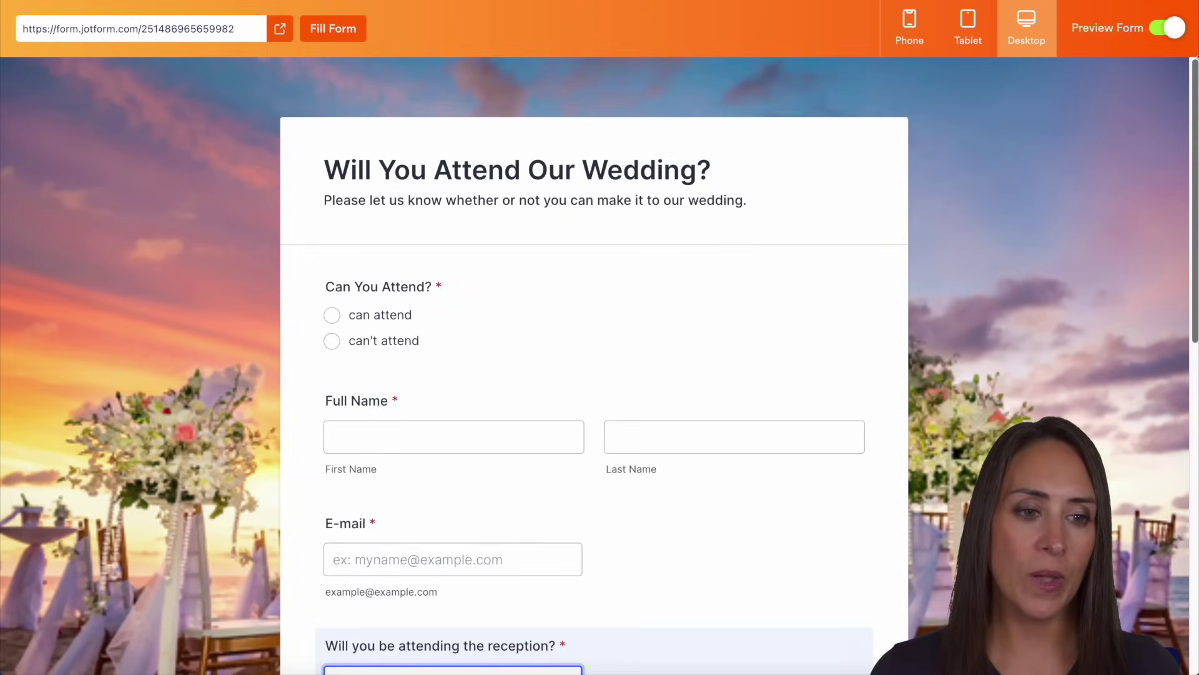
left_click(1174, 30)
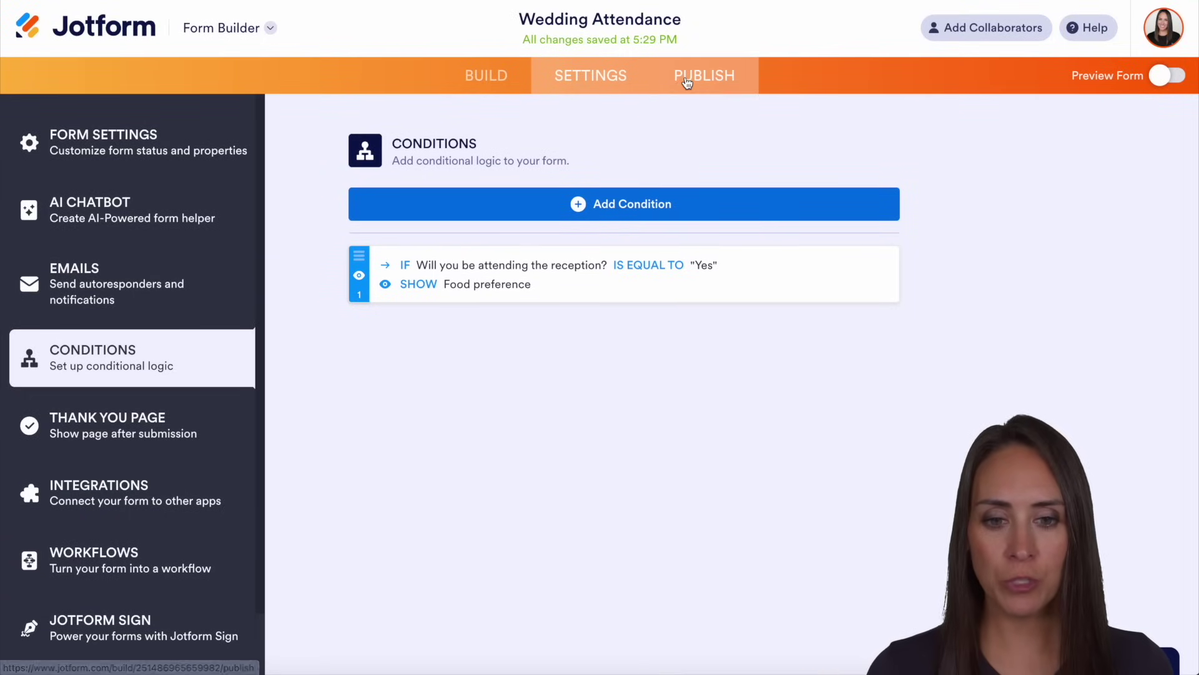
Step: On the Publish page, try Private access, then set the form back to Public Form
left_click(687, 81)
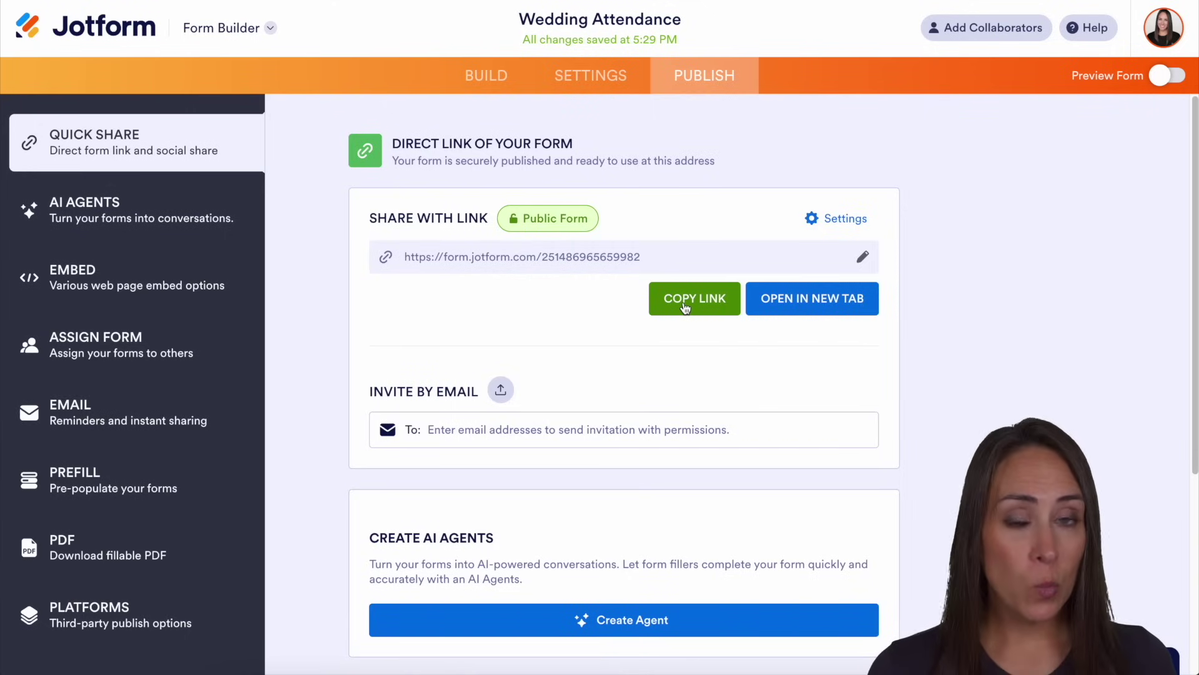
left_click(538, 220)
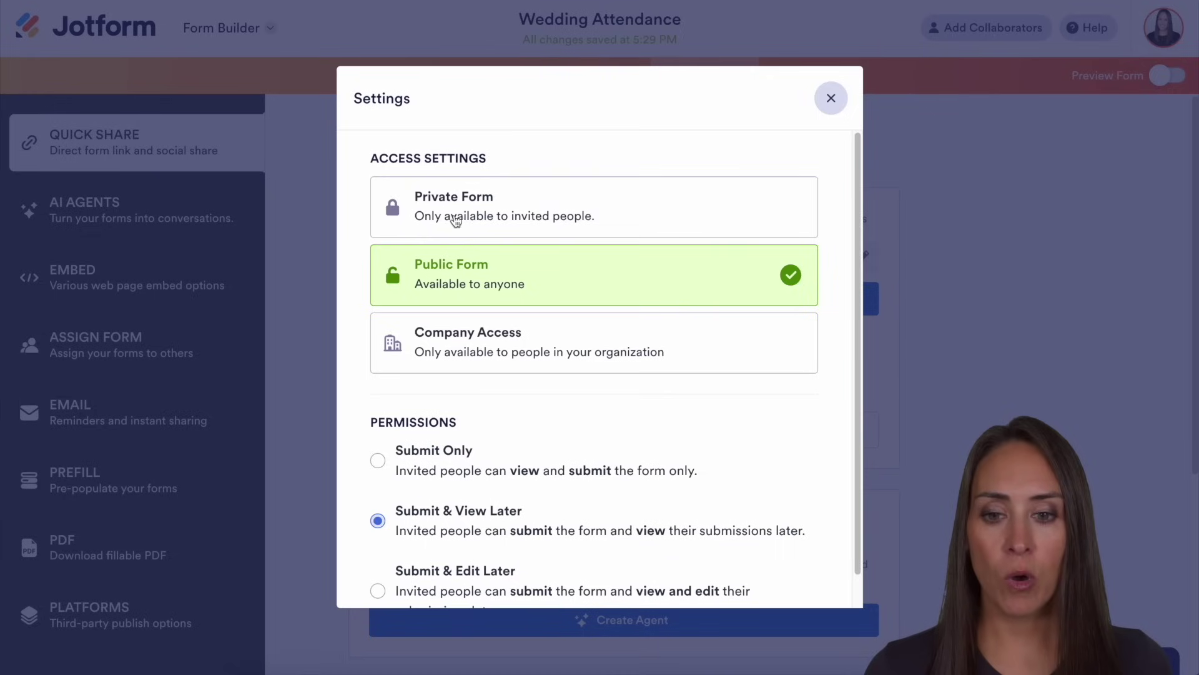
left_click(535, 205)
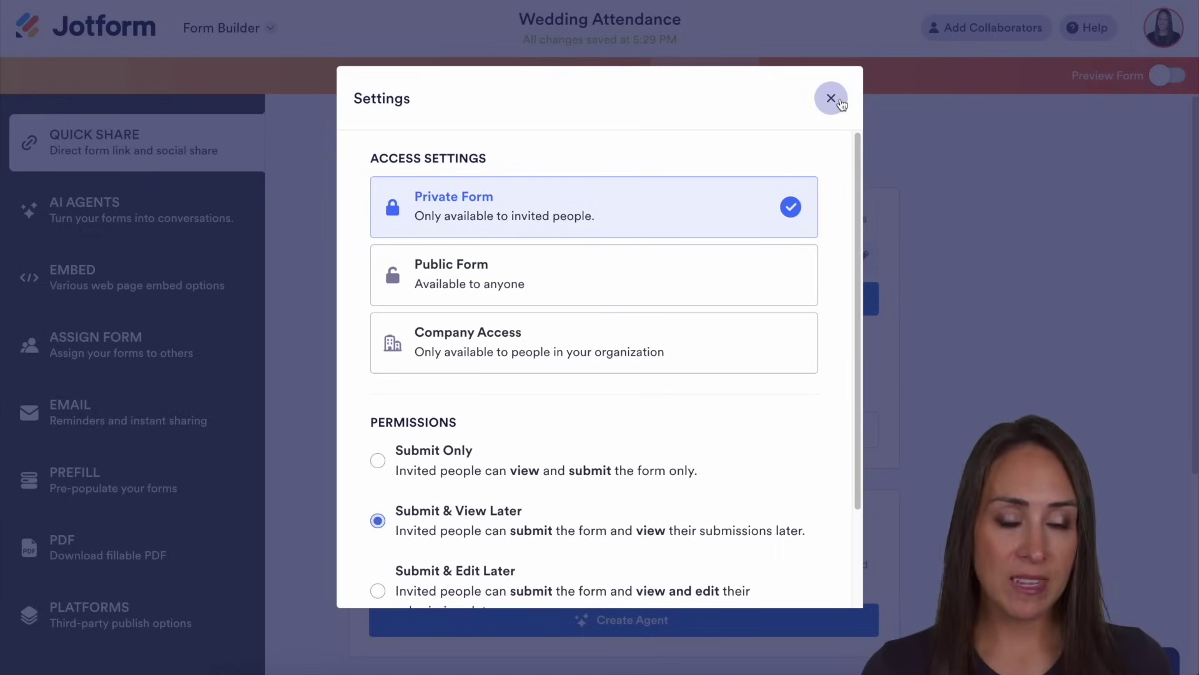
left_click(602, 275)
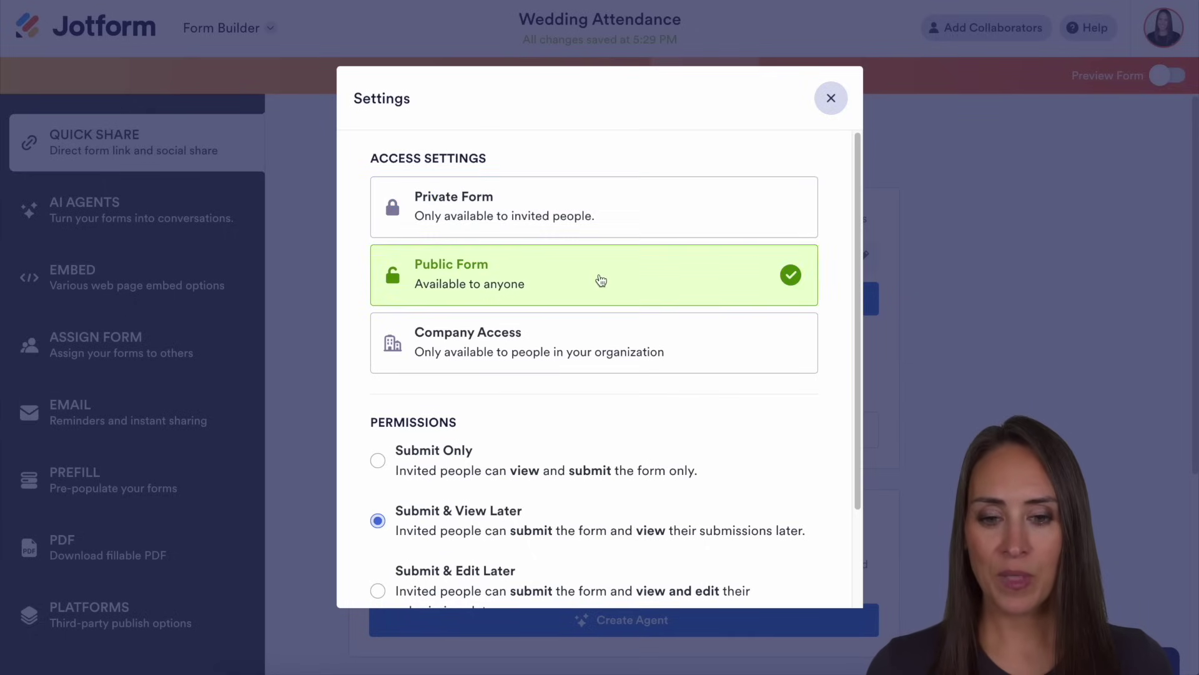
left_click(831, 99)
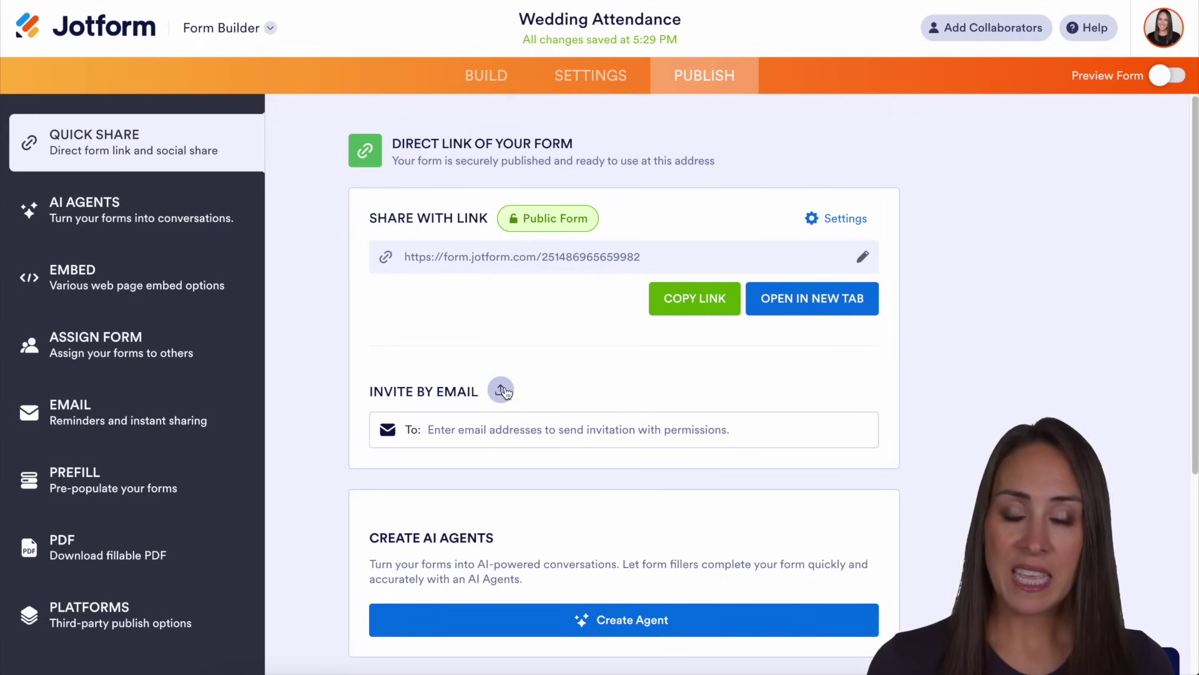
scroll(881, 406, "down", 3)
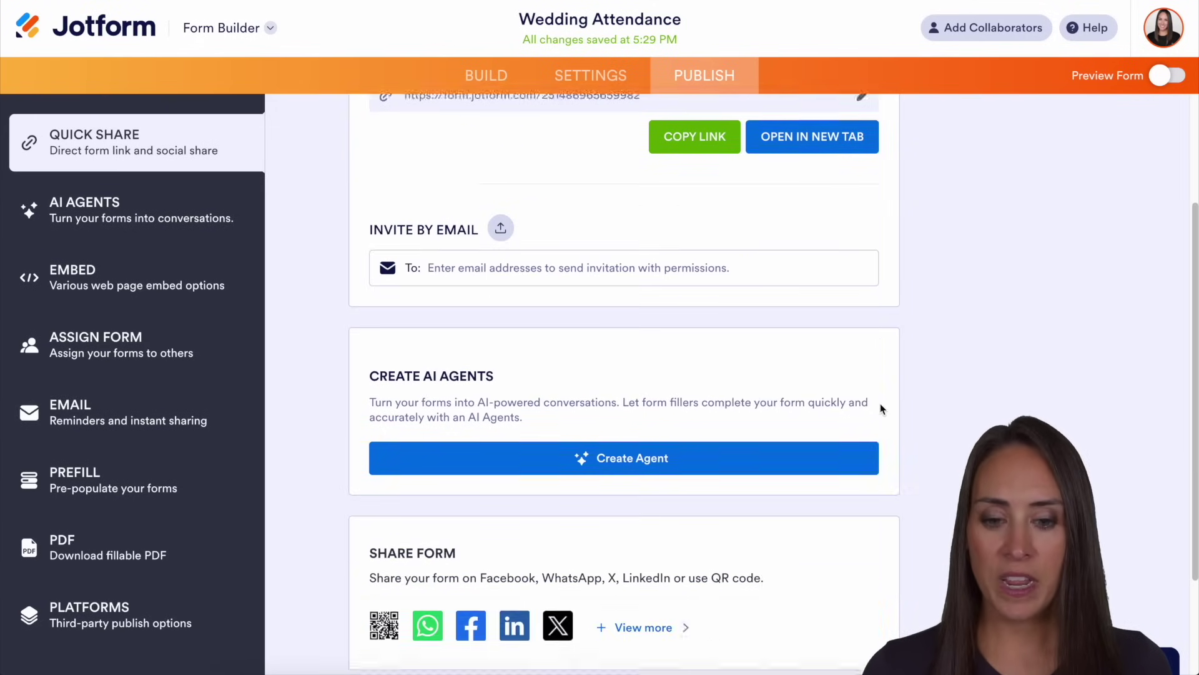
scroll(881, 408, "down", 2)
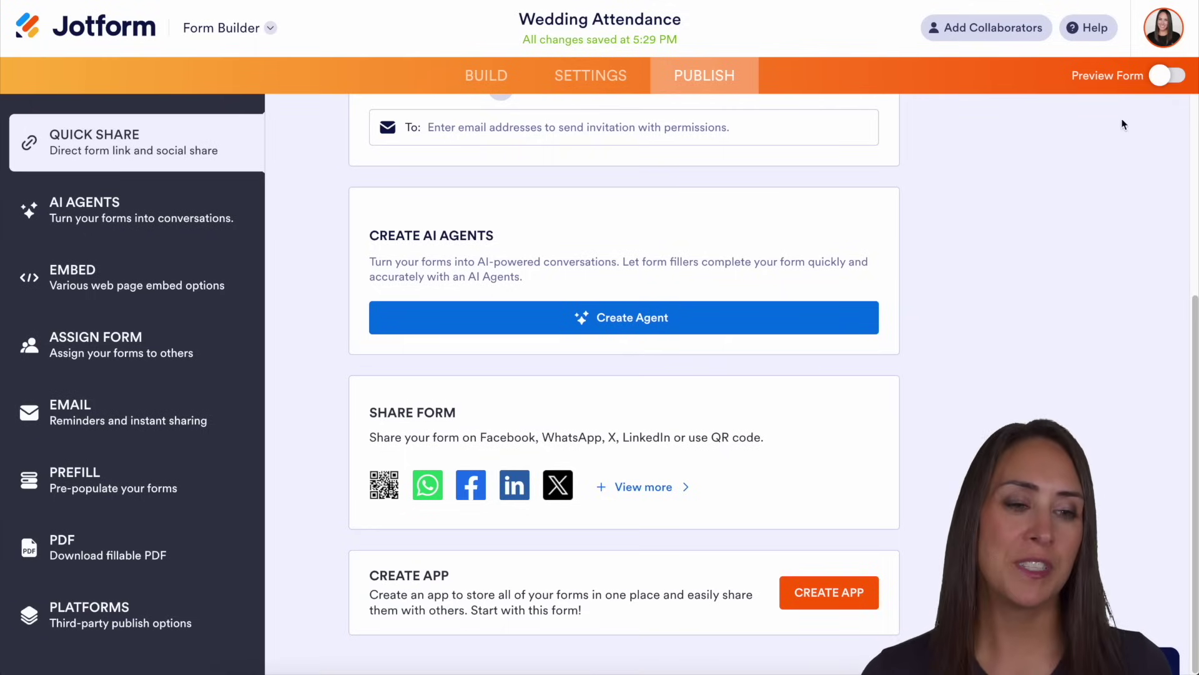
Step: Submit a test RSVP auto-filled with sample answers in Preview Form, then exit preview
left_click(1182, 83)
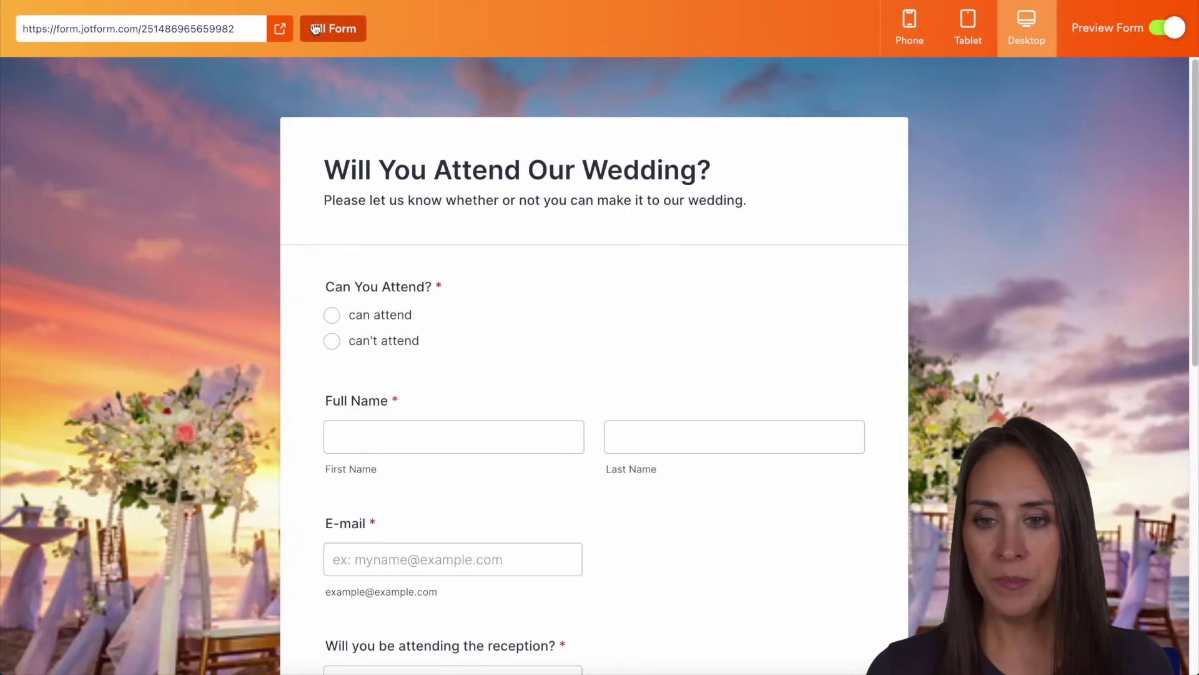
left_click(317, 29)
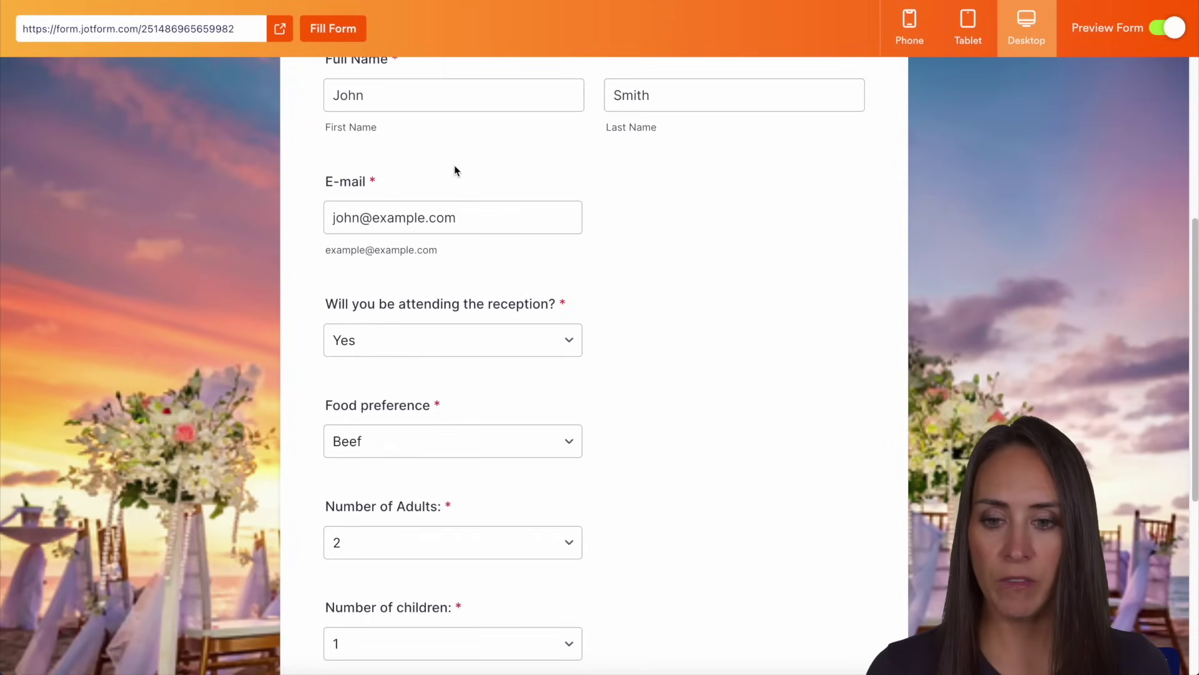
left_click(438, 340)
scroll(437, 337, "down", 2)
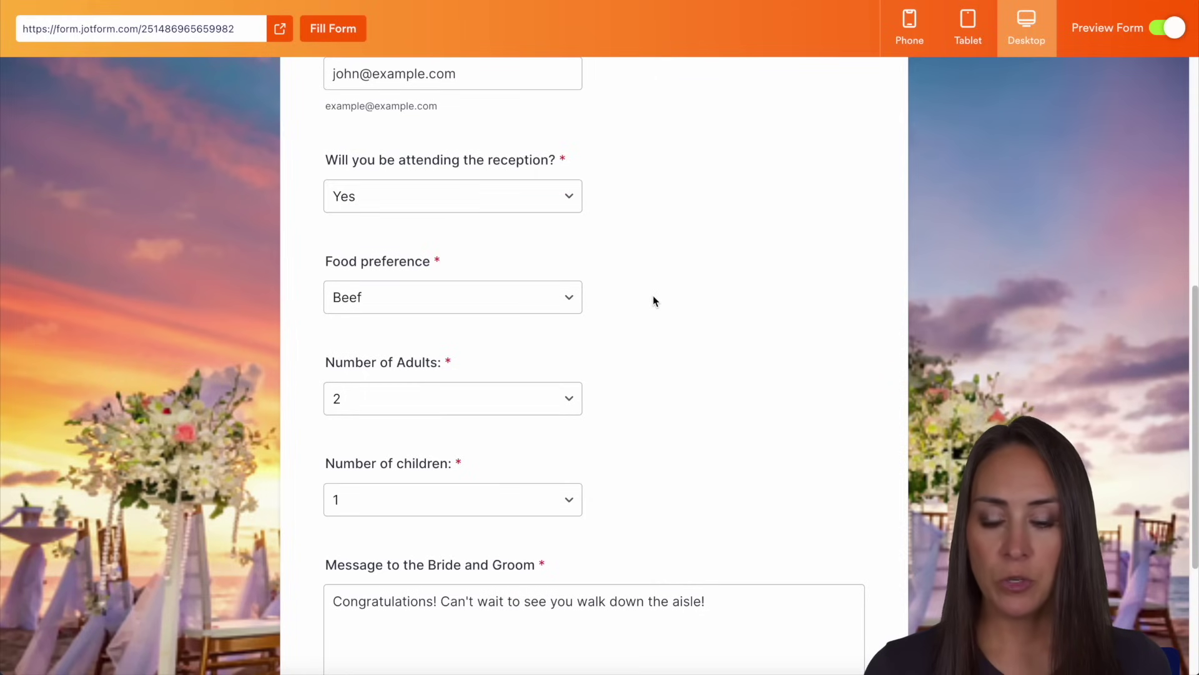
scroll(653, 300, "down", 3)
left_click(348, 433)
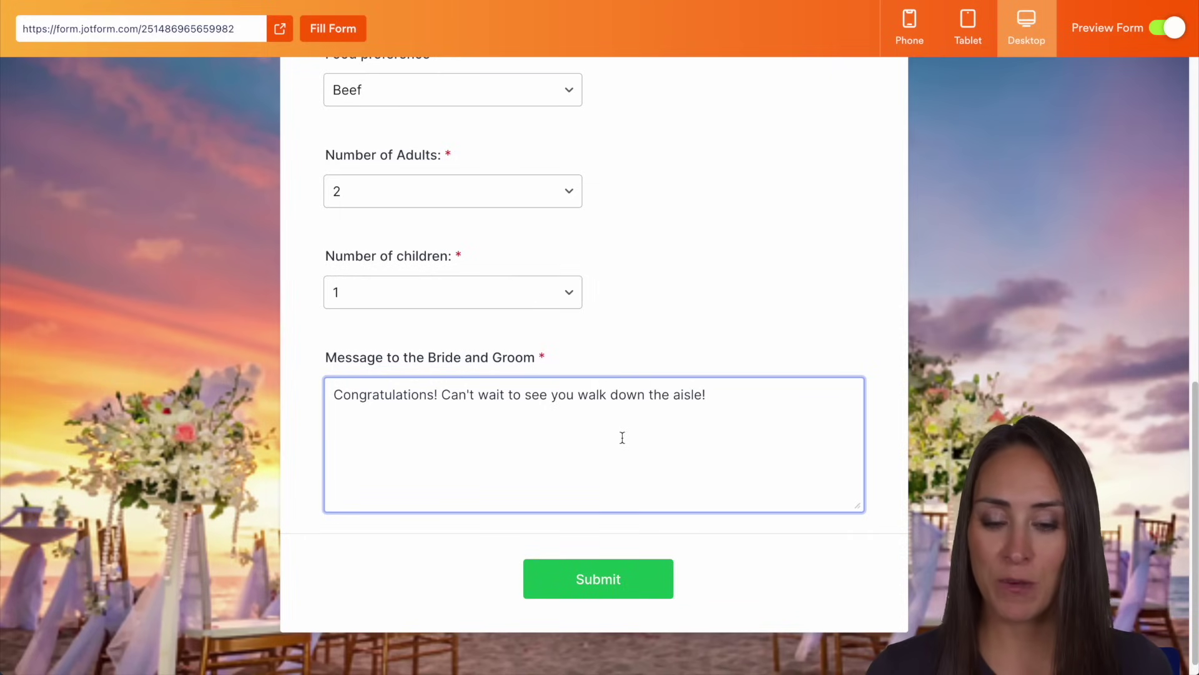
left_click(626, 575)
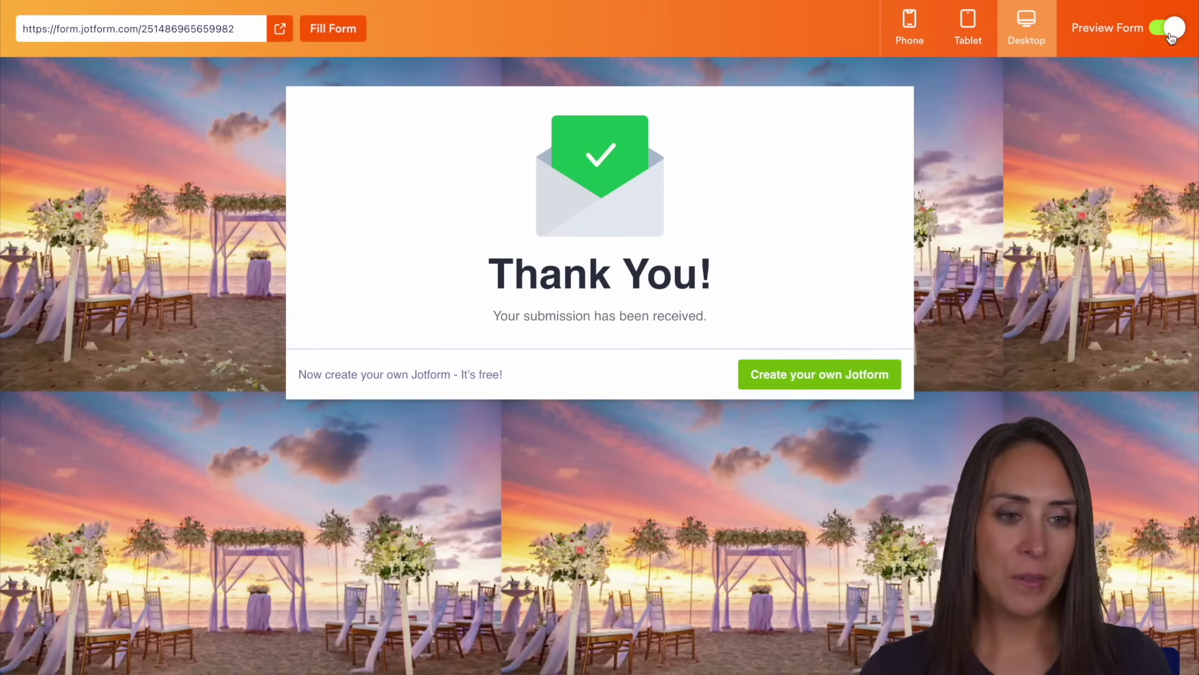
left_click(1171, 31)
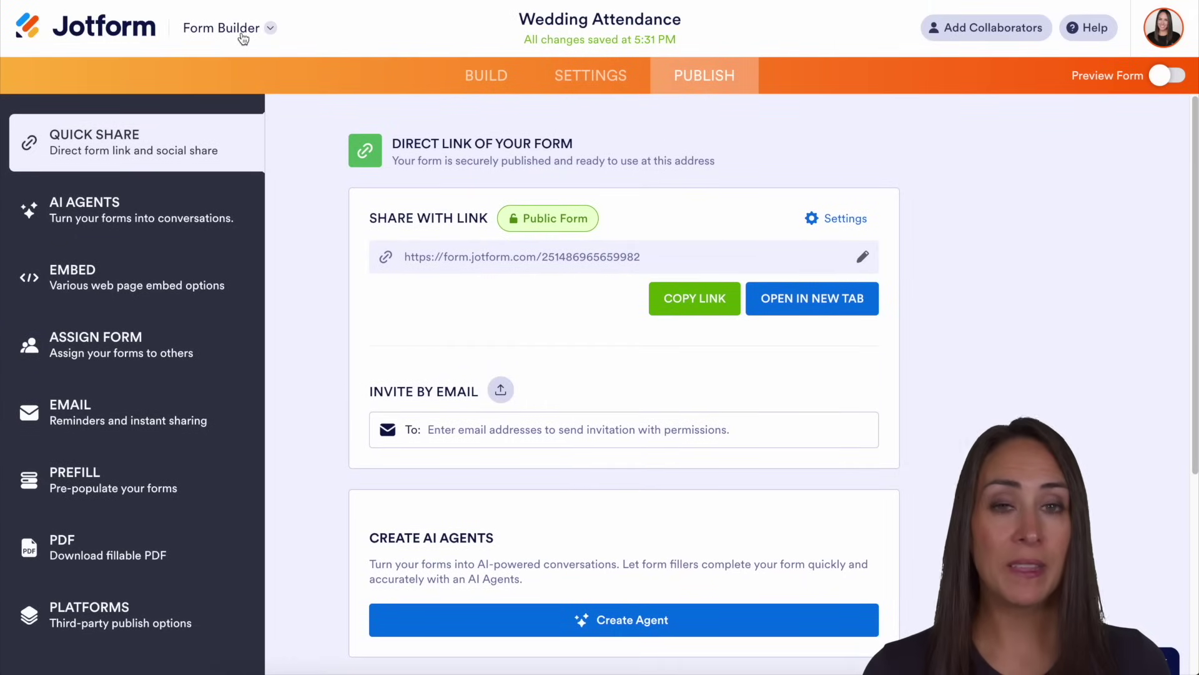
left_click(265, 28)
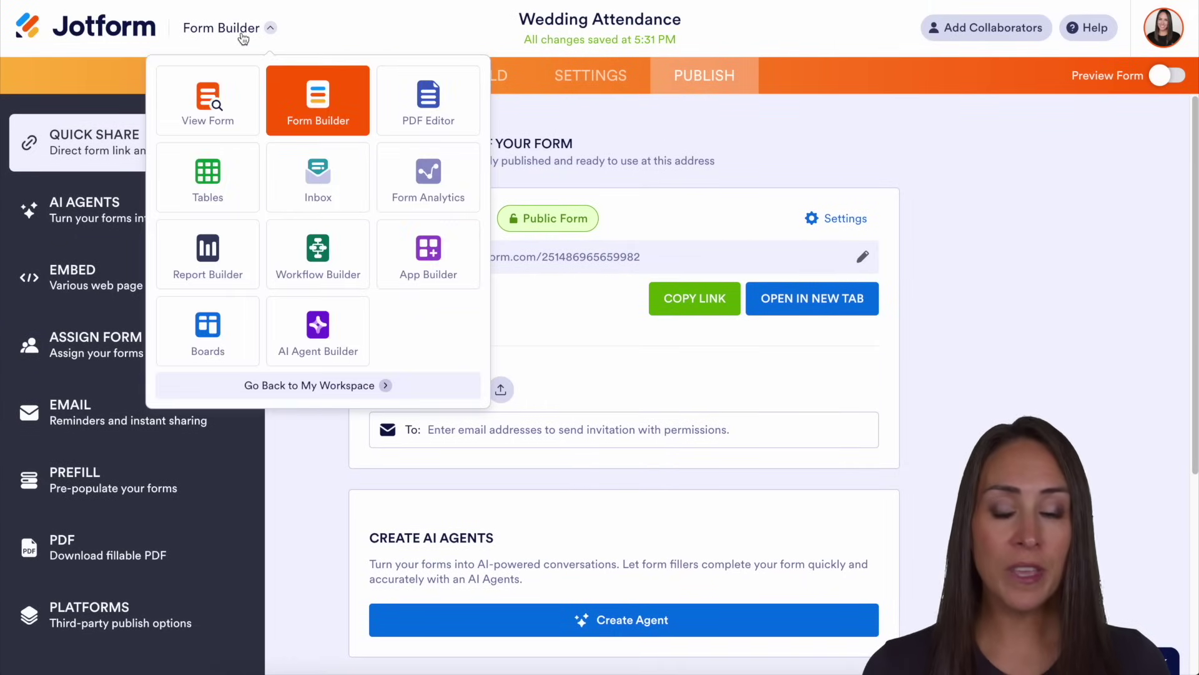
left_click(209, 193)
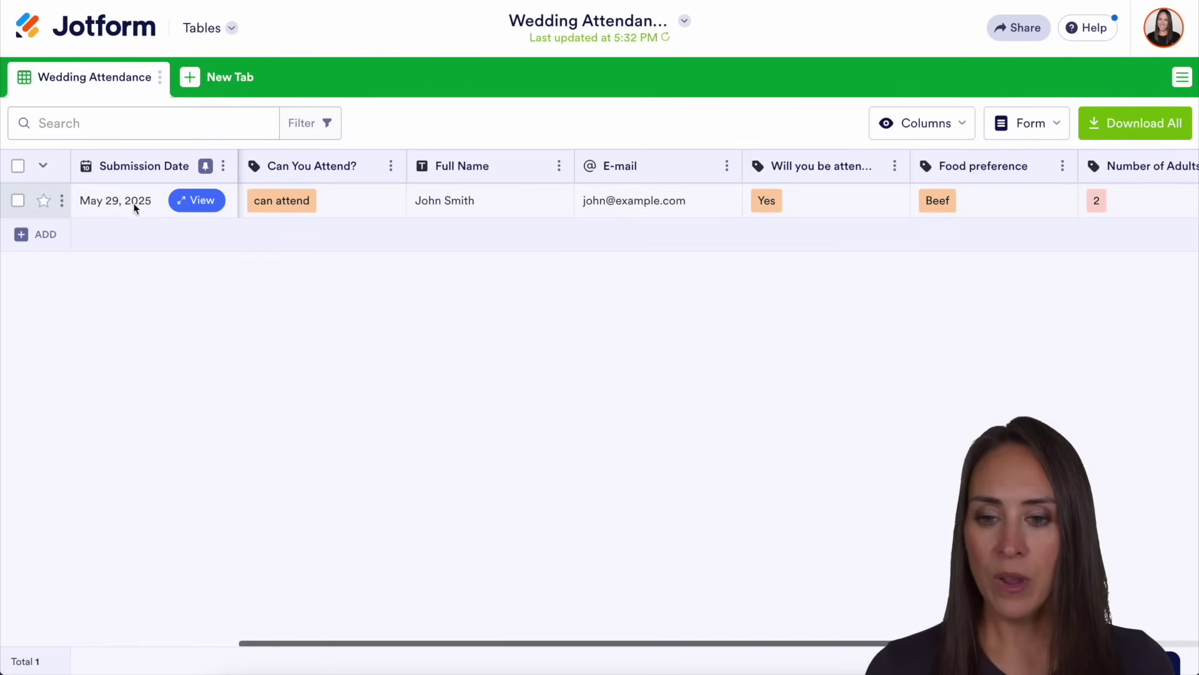
left_click(195, 201)
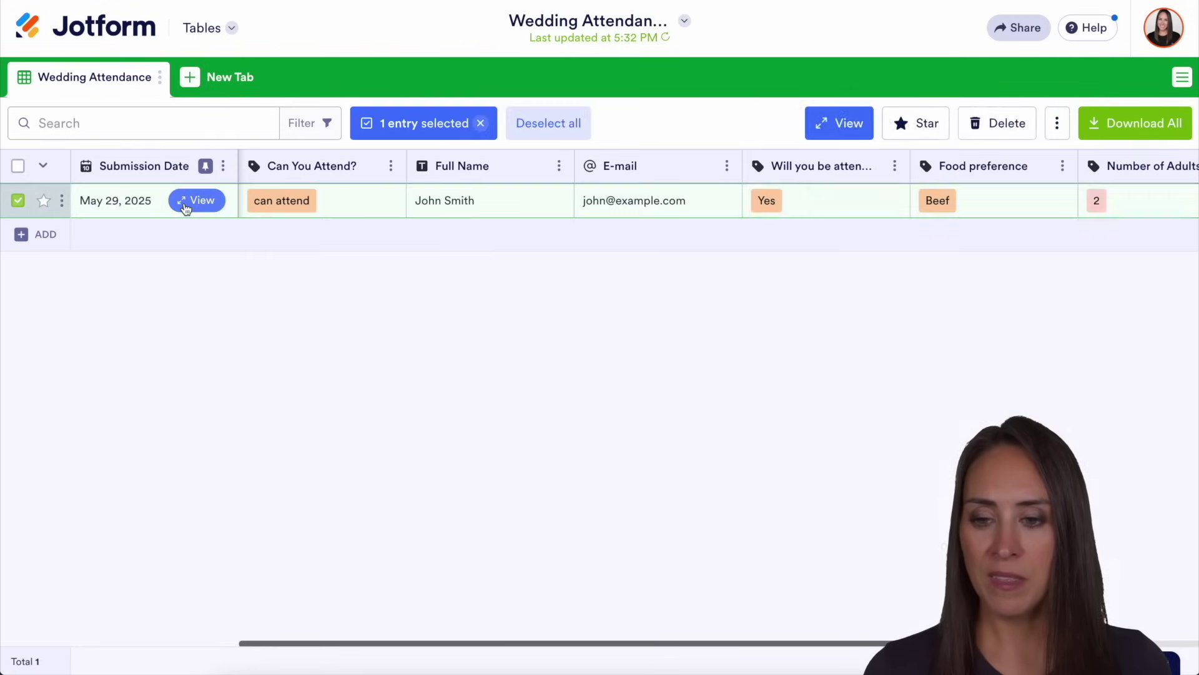
scroll(947, 406, "down", 4)
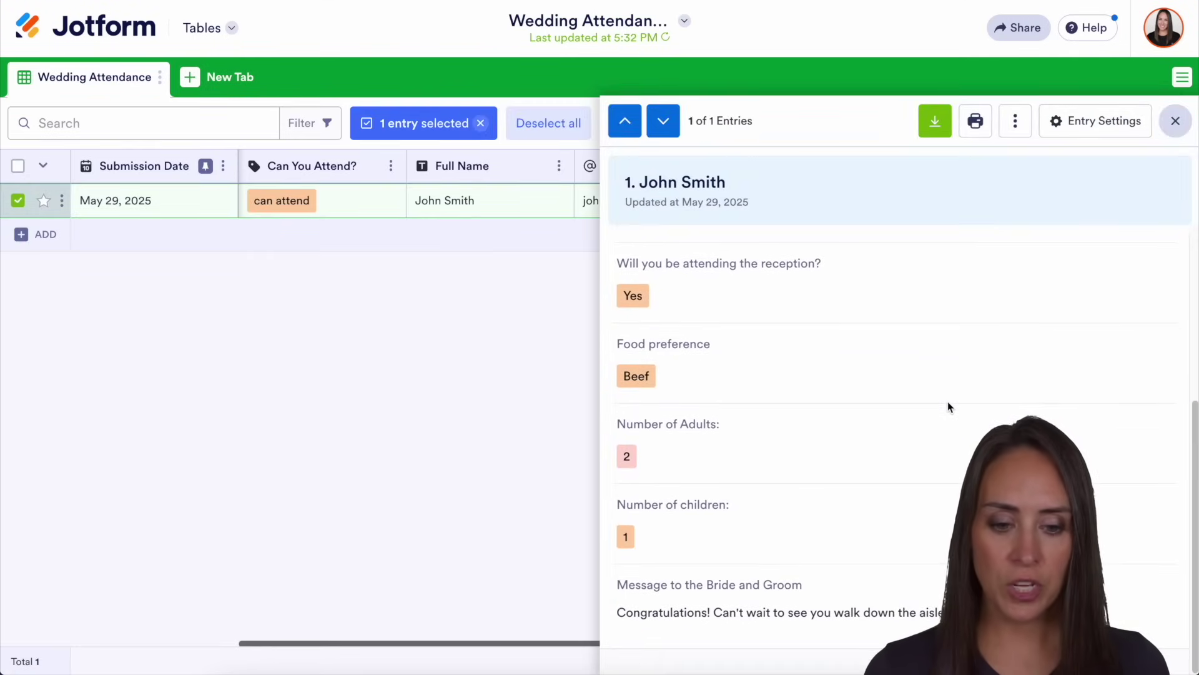
scroll(947, 406, "up", 5)
left_click(1176, 121)
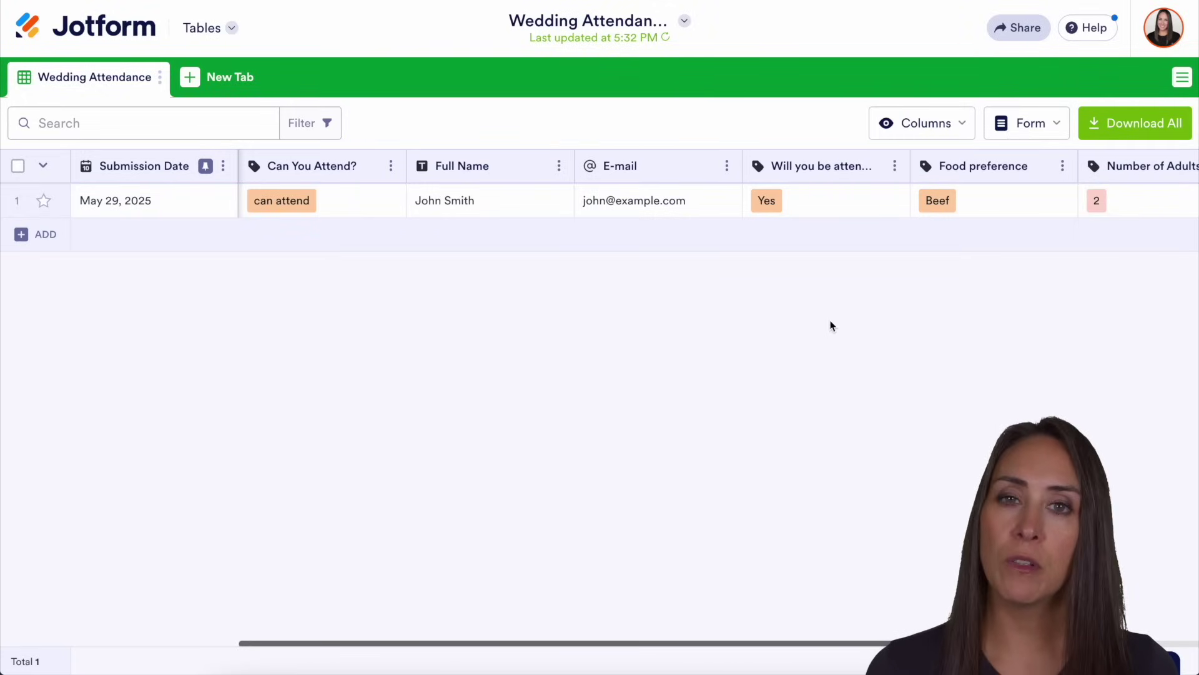
Step: Filter responses to Can You Attend? equals can attend and save as a 'Yes To Attending' tab
left_click(313, 125)
left_click(166, 267)
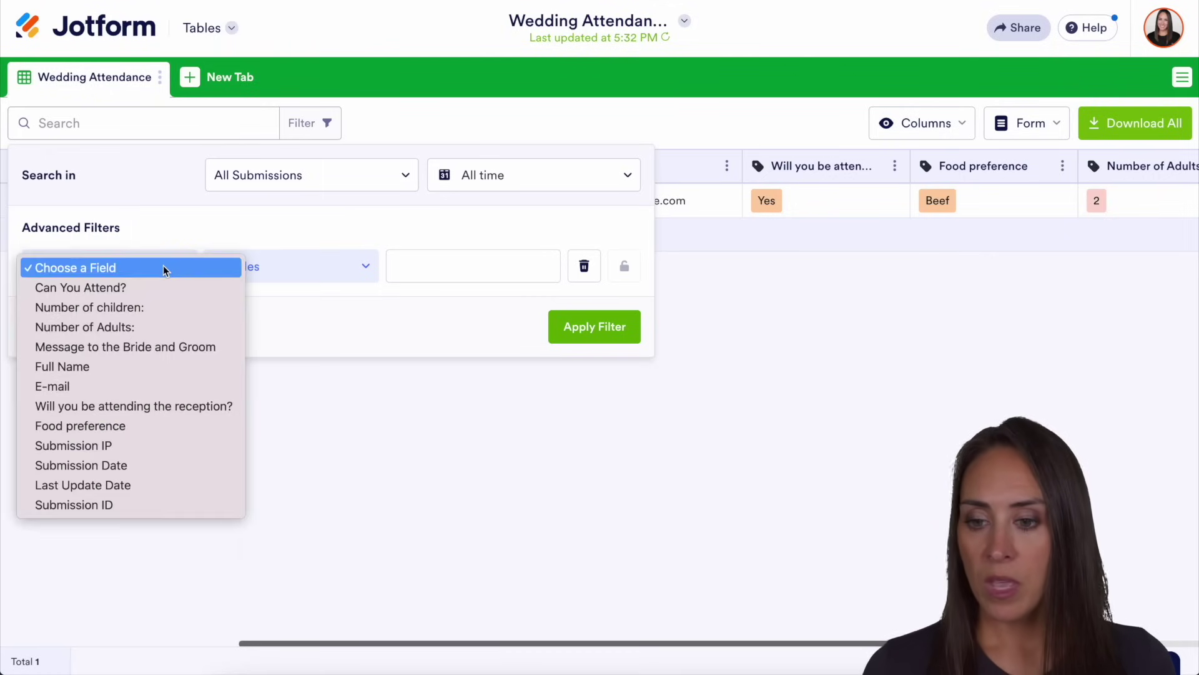
left_click(81, 287)
left_click(306, 268)
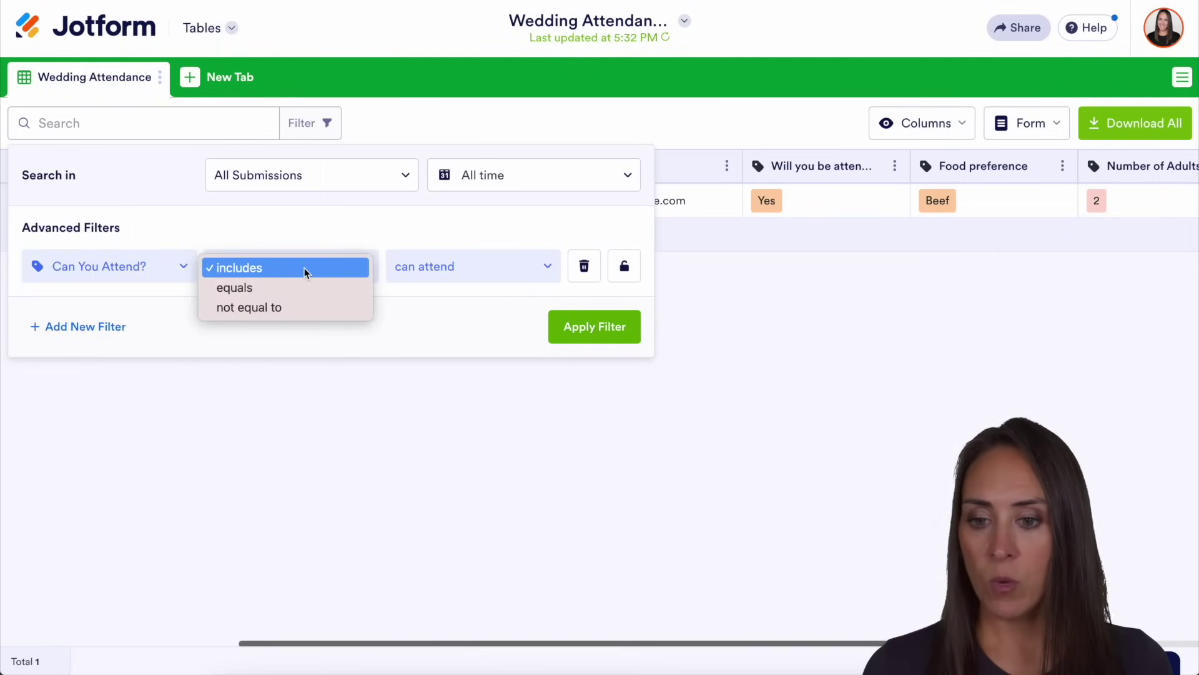
left_click(298, 289)
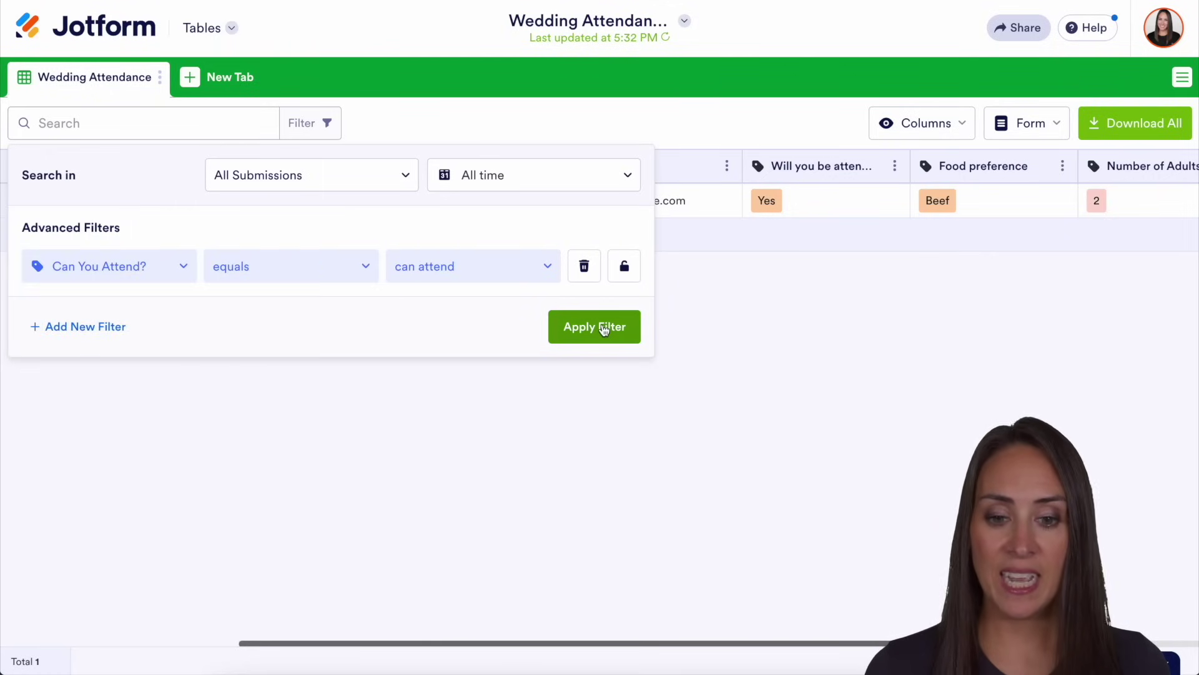
left_click(604, 329)
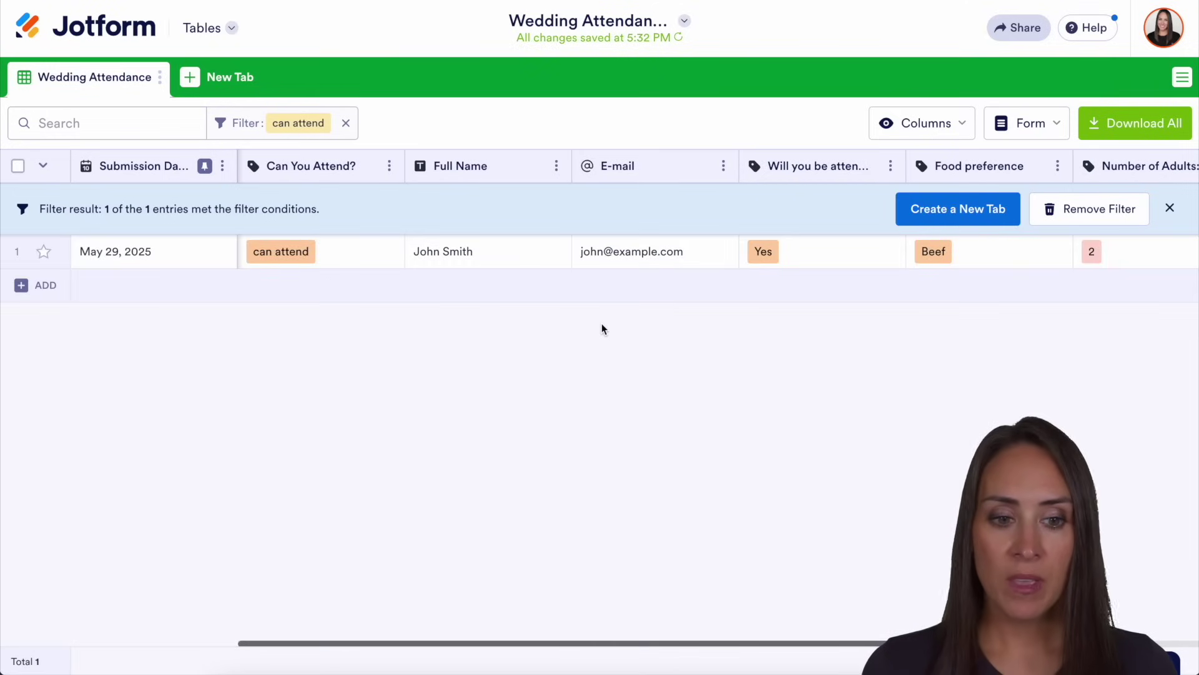
left_click(959, 211)
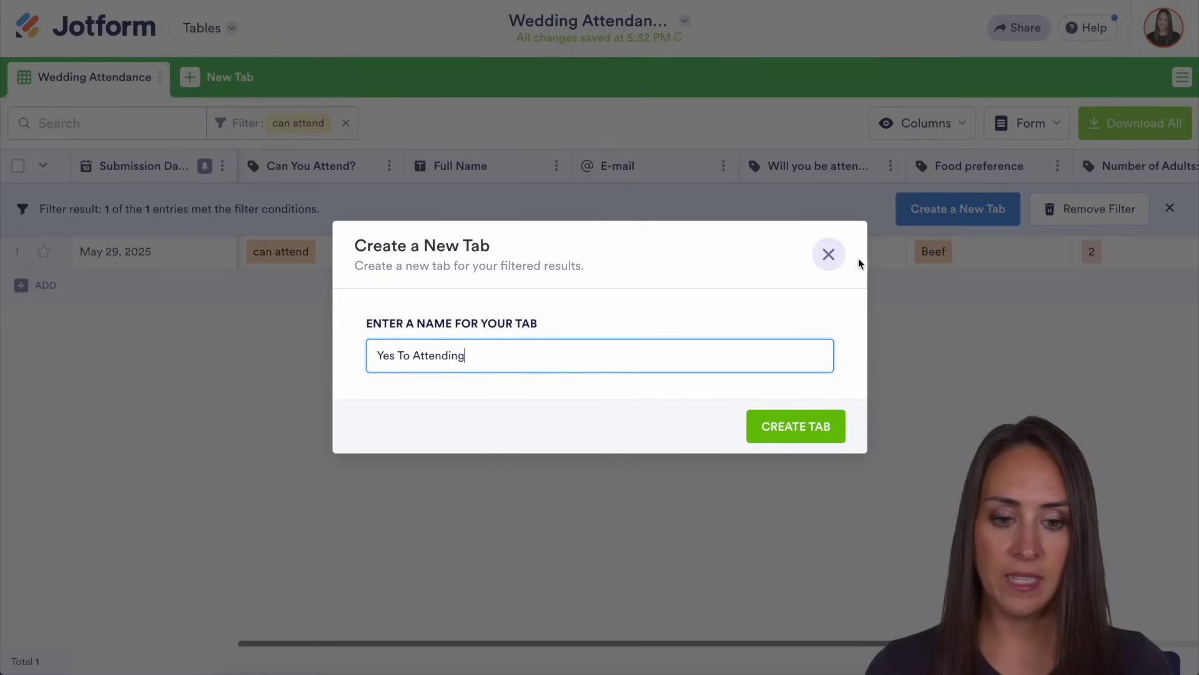
left_click(758, 425)
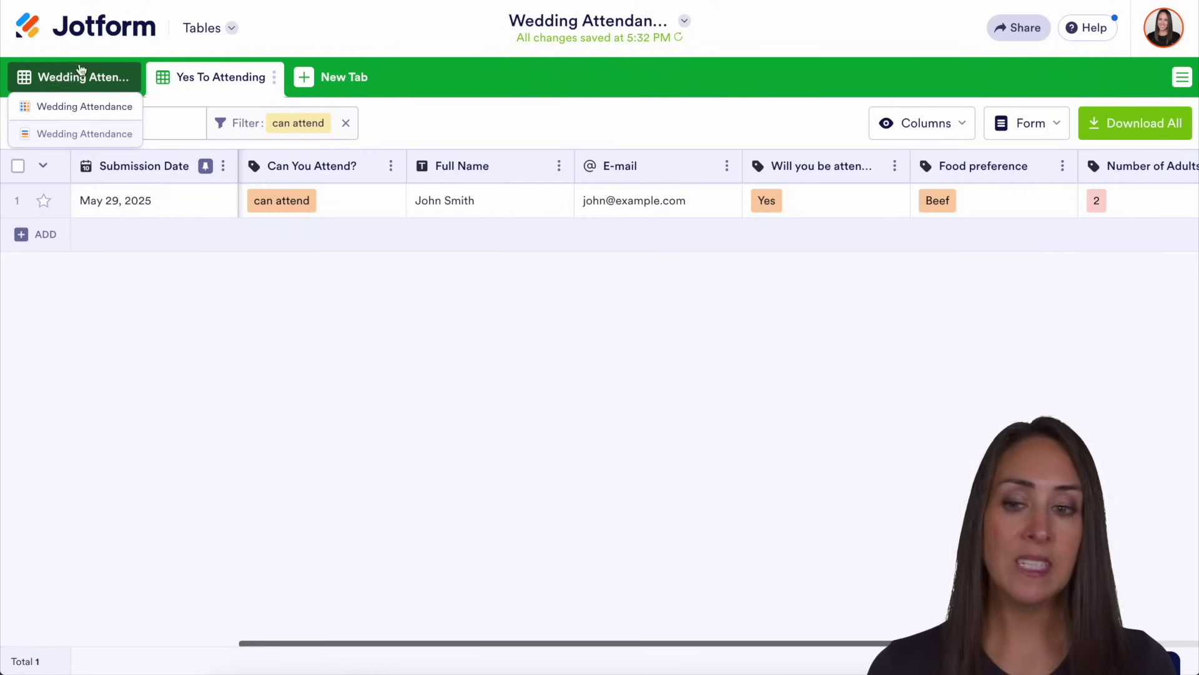
Step: On the Wedding Attendance tab, clear the can attend filter and filter Food preference equals Beef
mouse_move(203, 82)
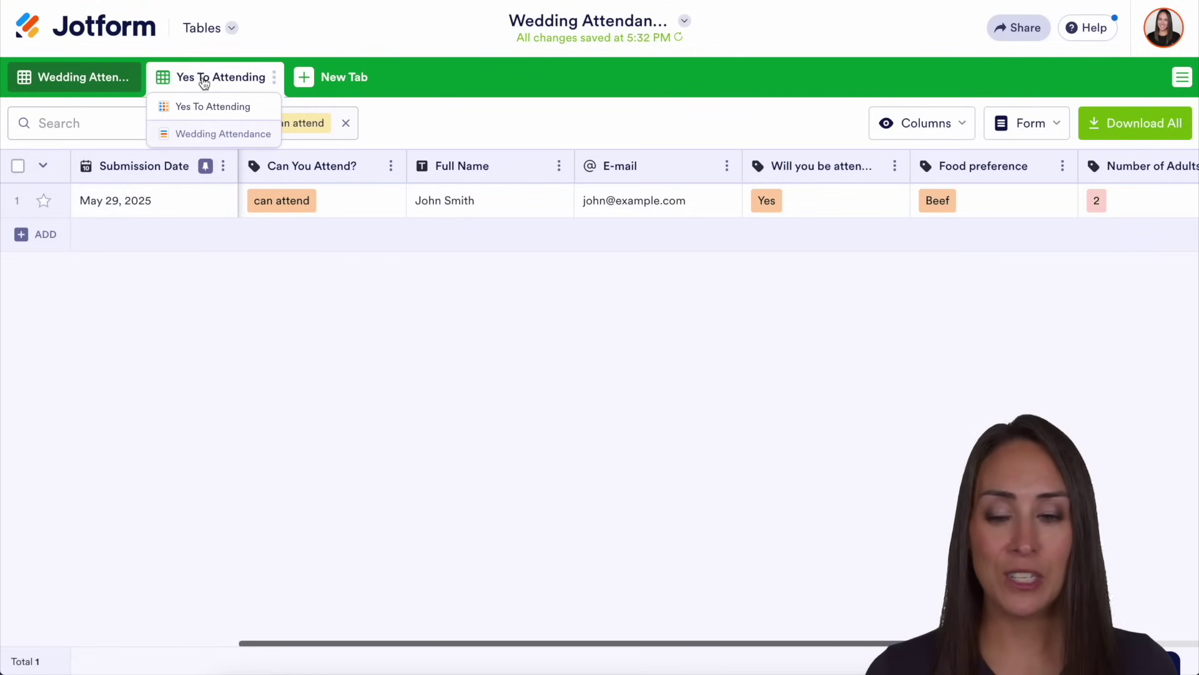
left_click(87, 80)
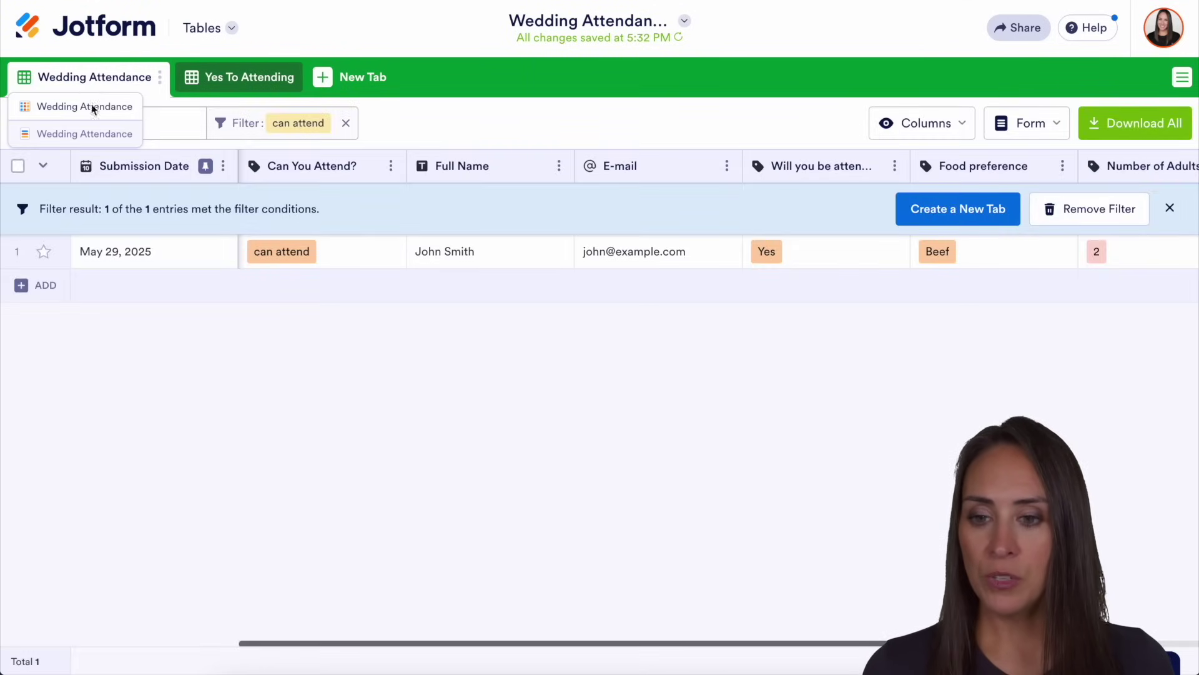
left_click(345, 122)
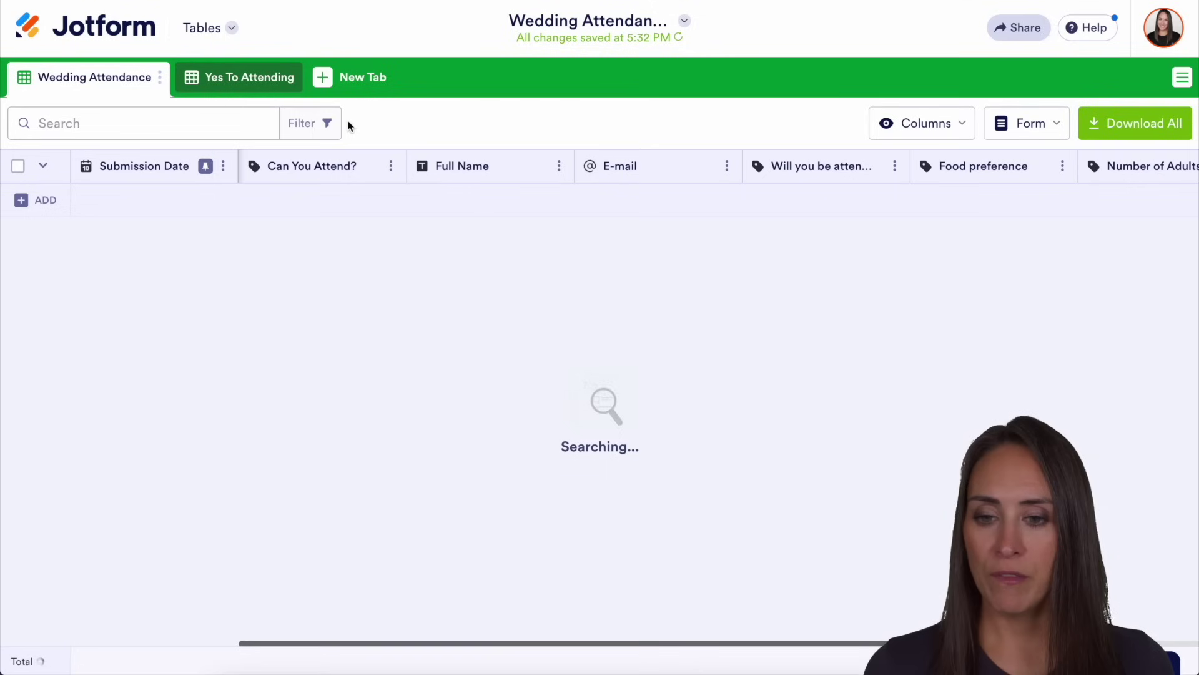
left_click(310, 129)
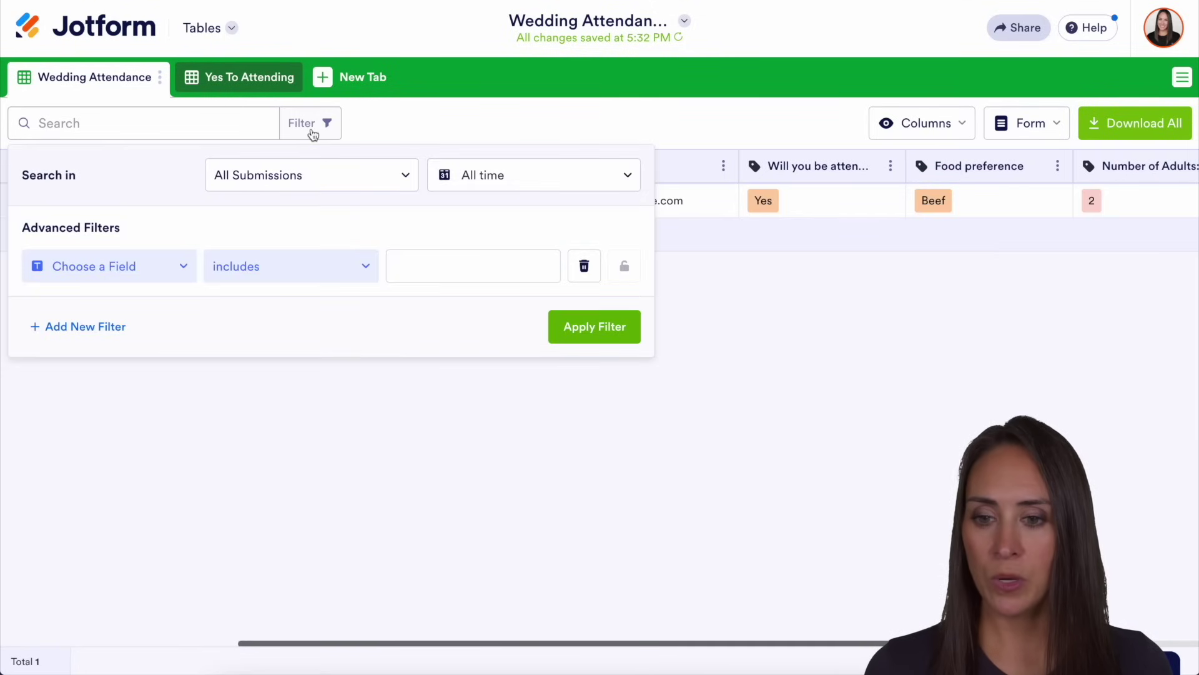
left_click(156, 263)
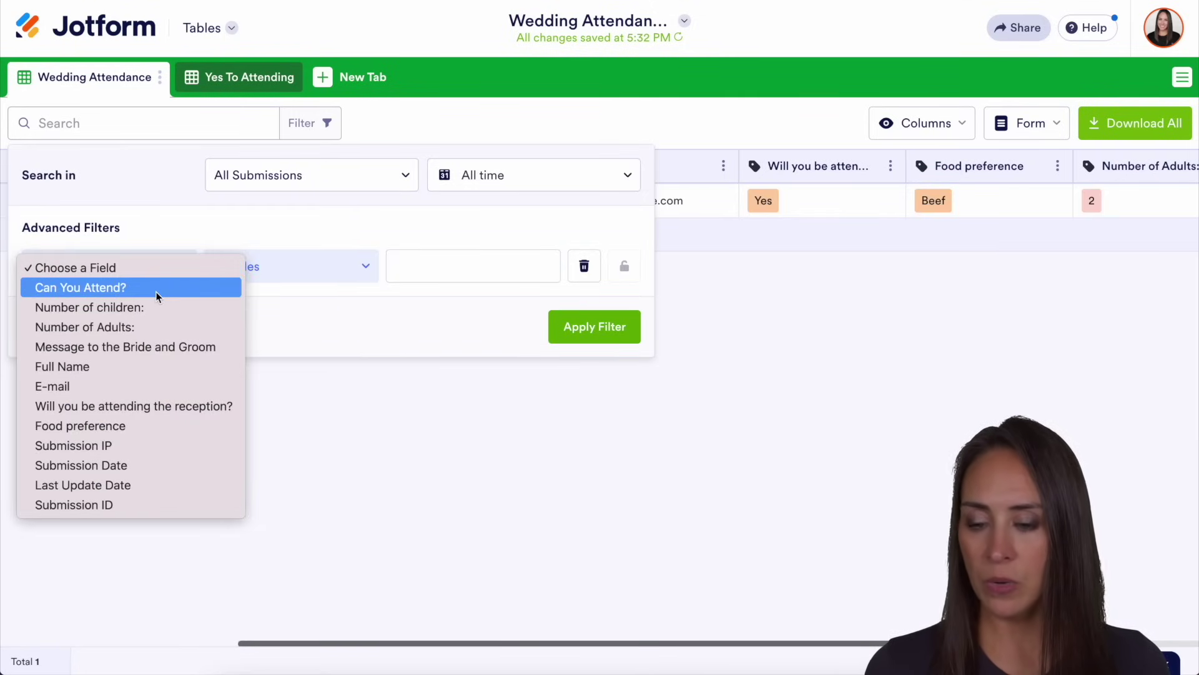
left_click(154, 426)
left_click(311, 275)
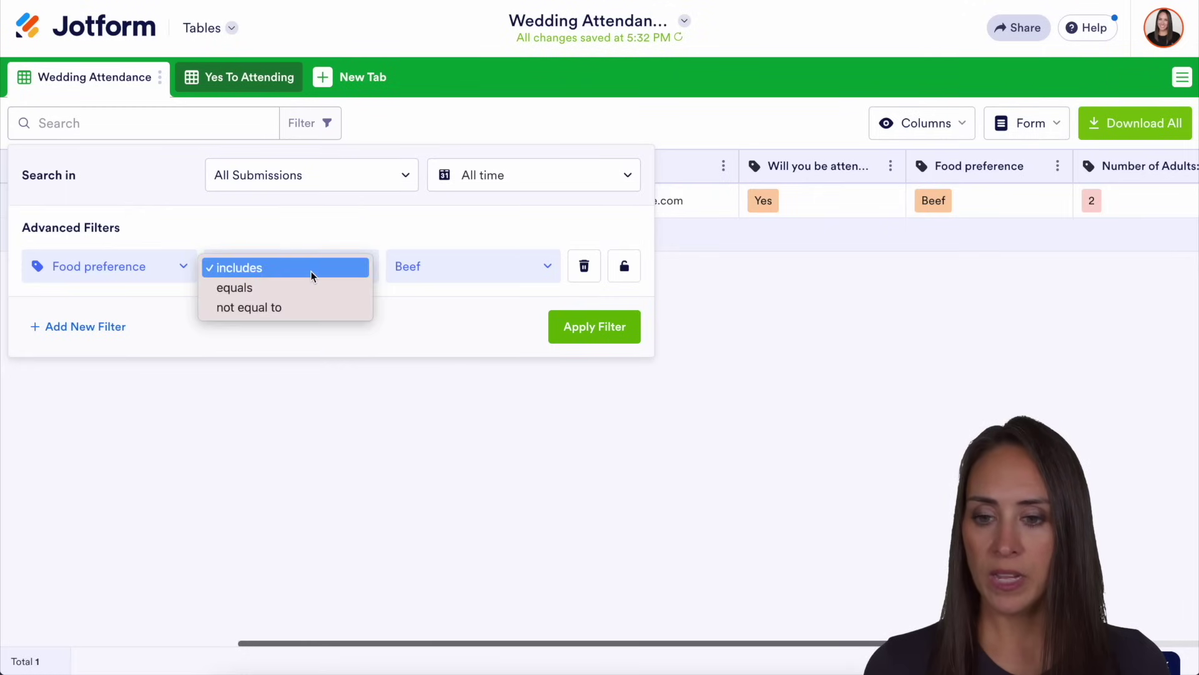
left_click(351, 285)
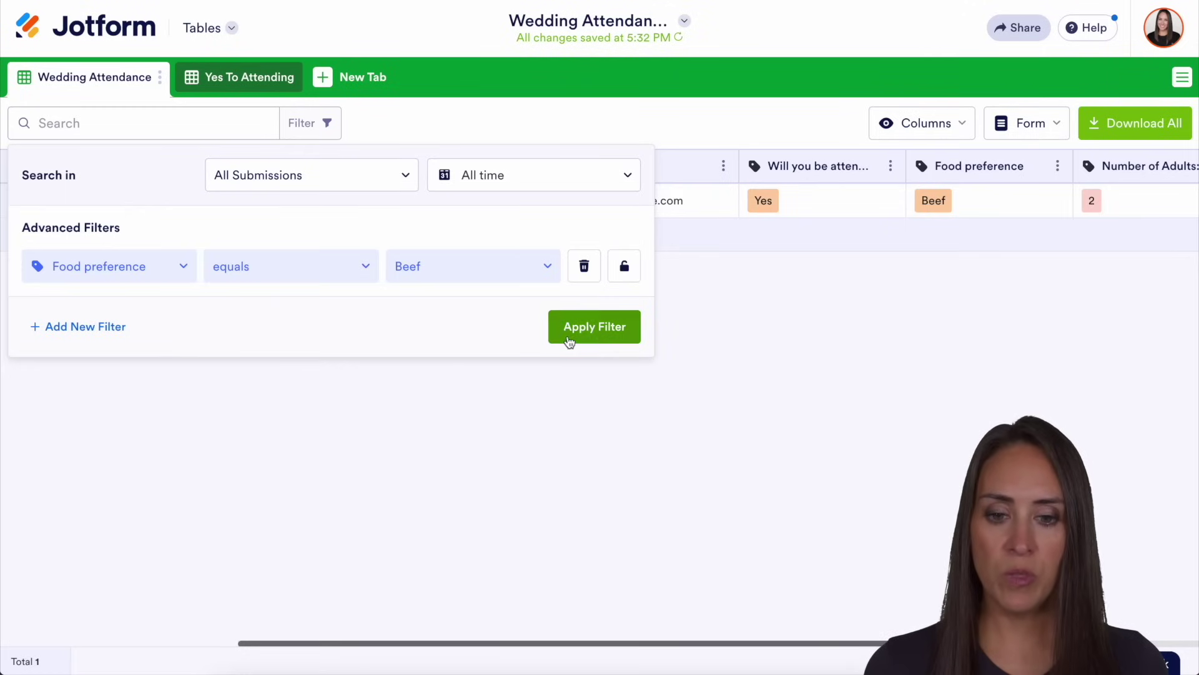
left_click(591, 335)
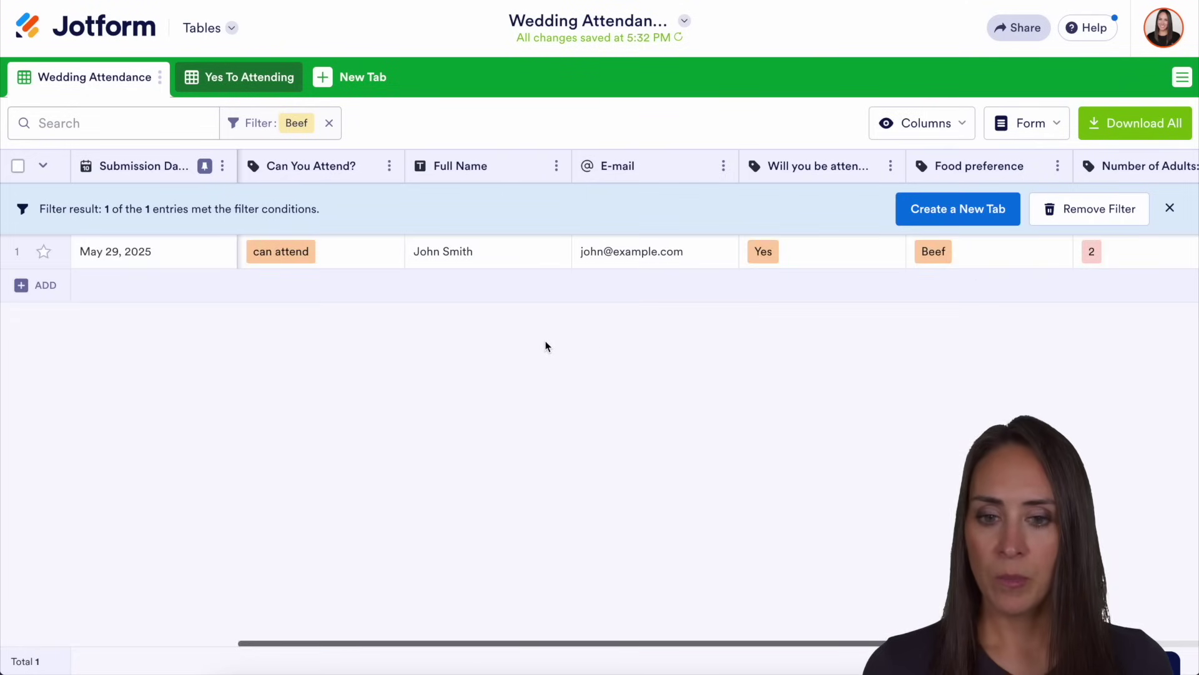
Step: Save the Beef results as a new tab named 'Beef', returning to Wedding Attendance
left_click(958, 213)
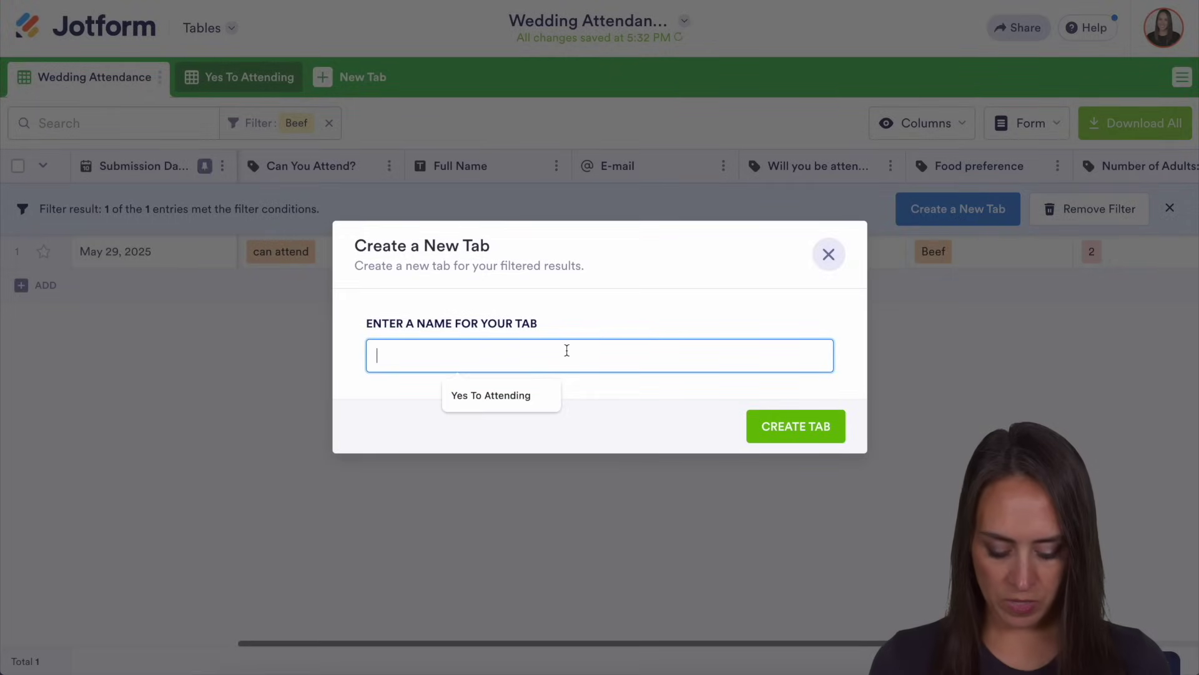
type("Beef")
left_click(824, 431)
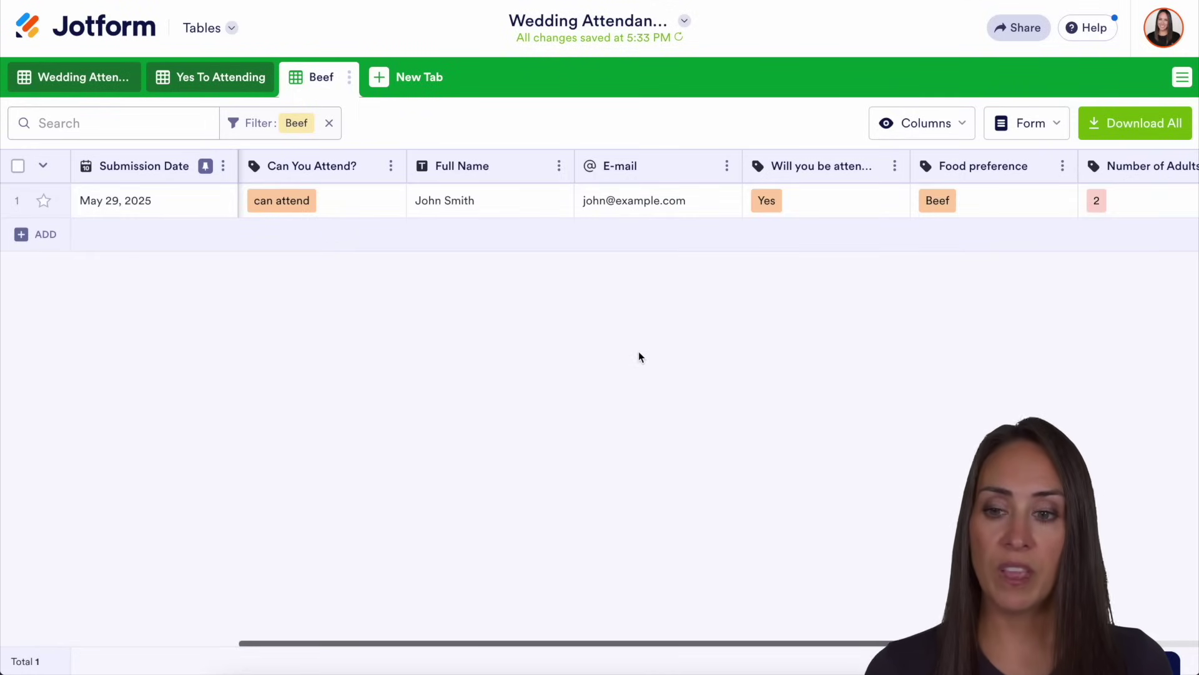
left_click(75, 81)
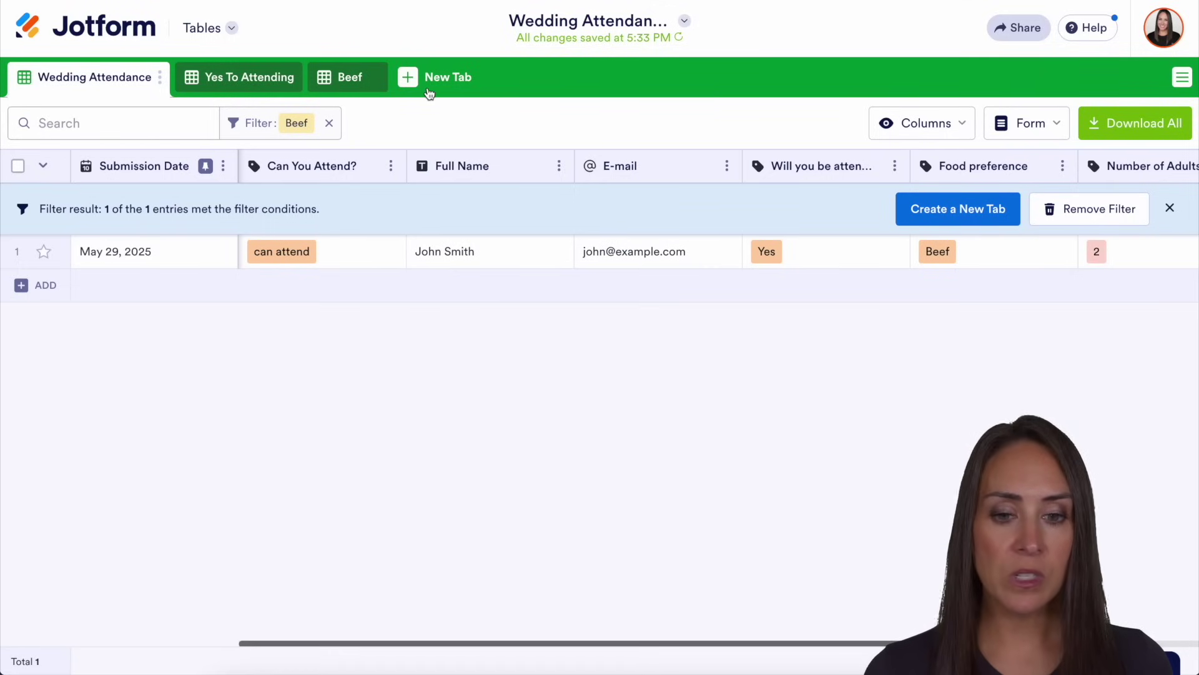
Step: Chart the 'Will you be attending the reception?' column and make it a Donut chart
left_click(895, 167)
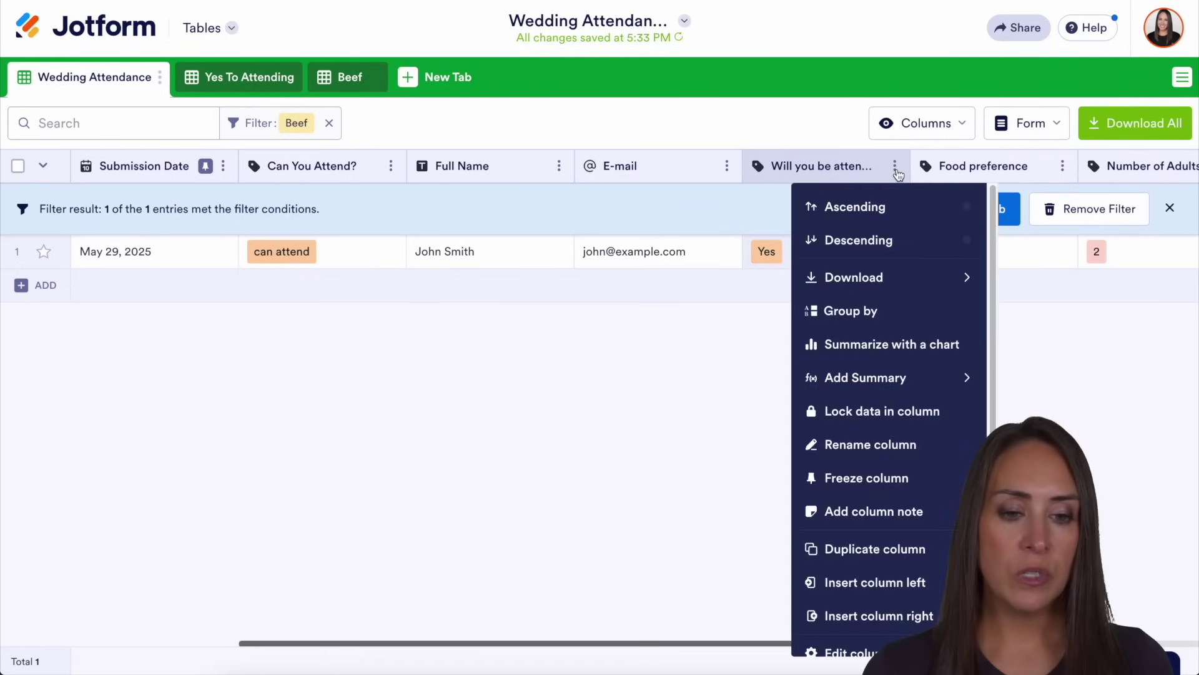
left_click(900, 346)
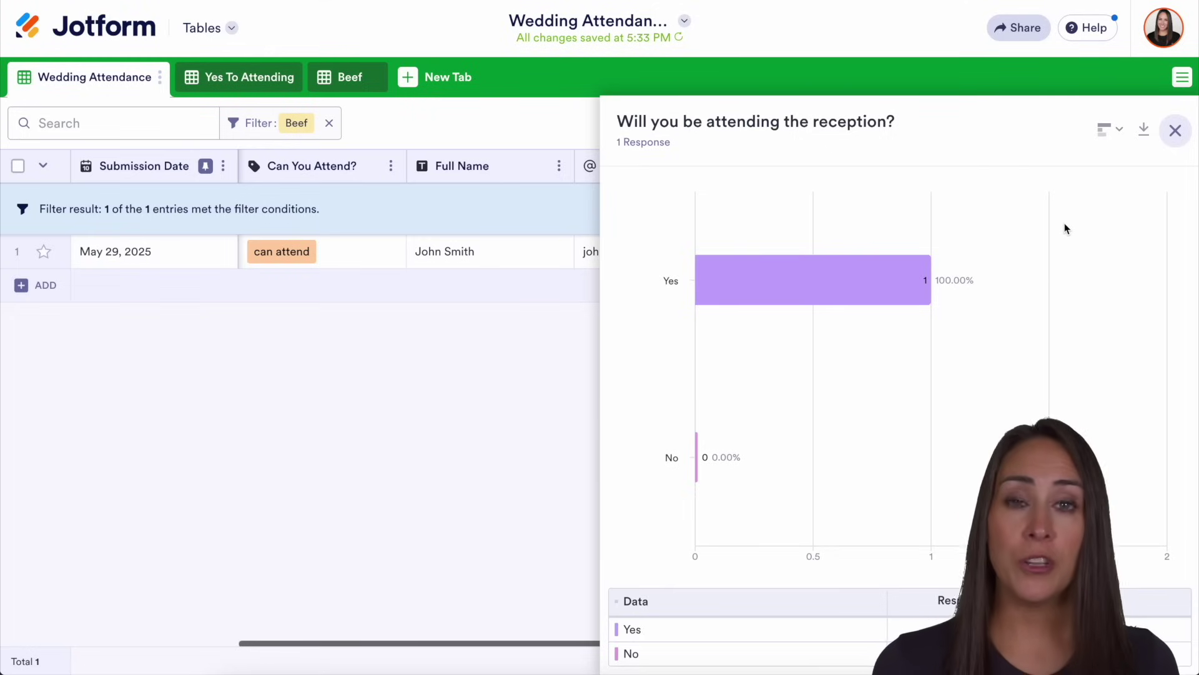
left_click(1117, 131)
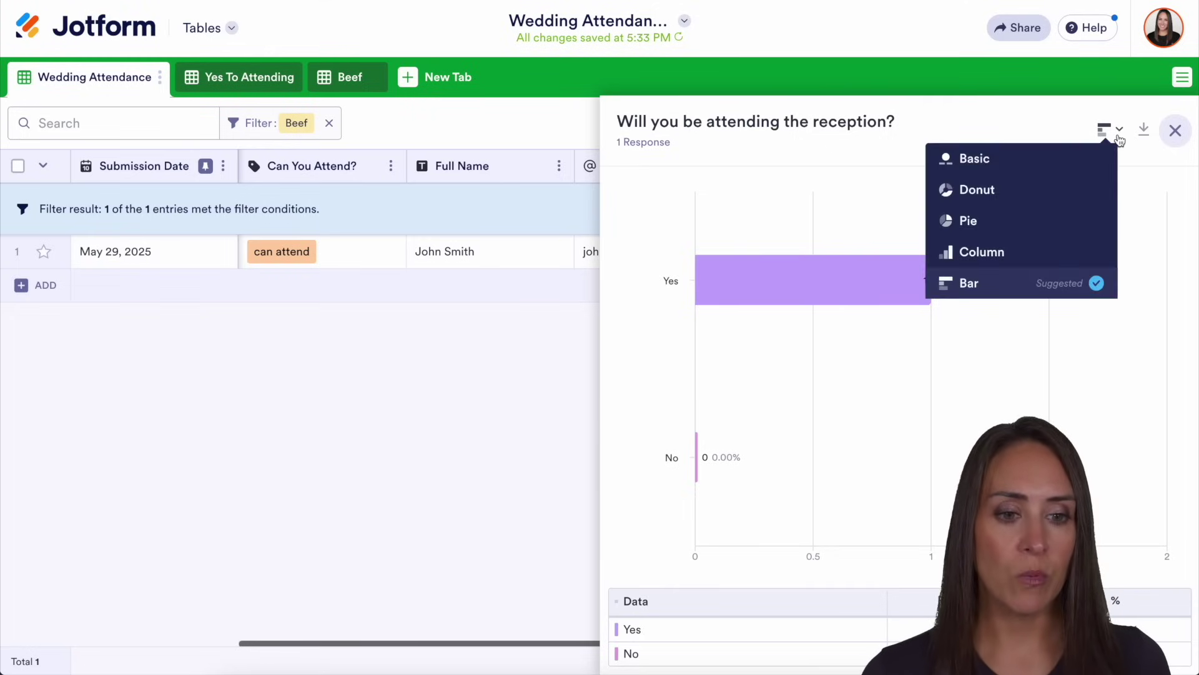
left_click(1020, 197)
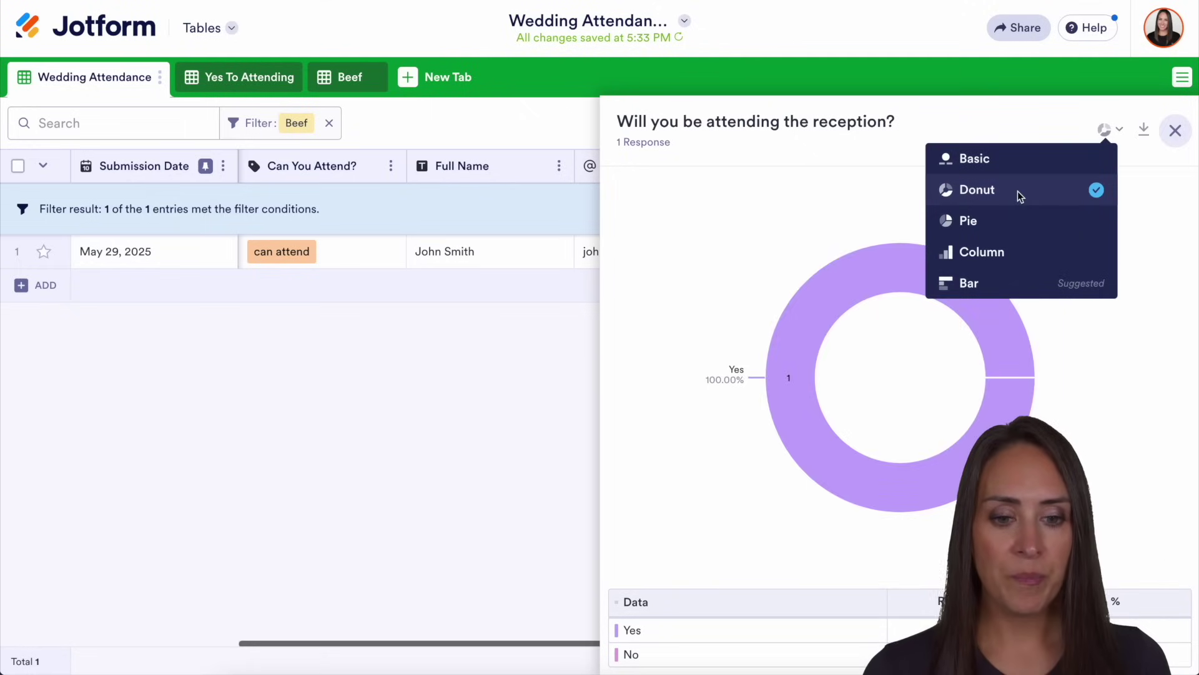
left_click(1086, 111)
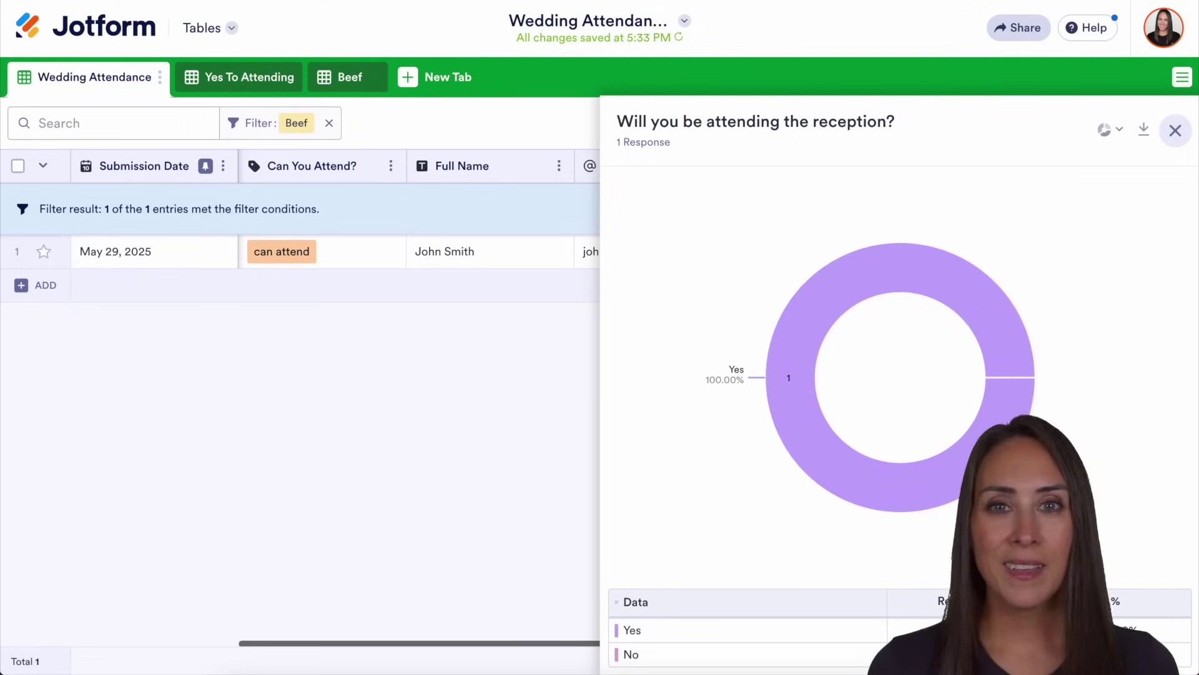